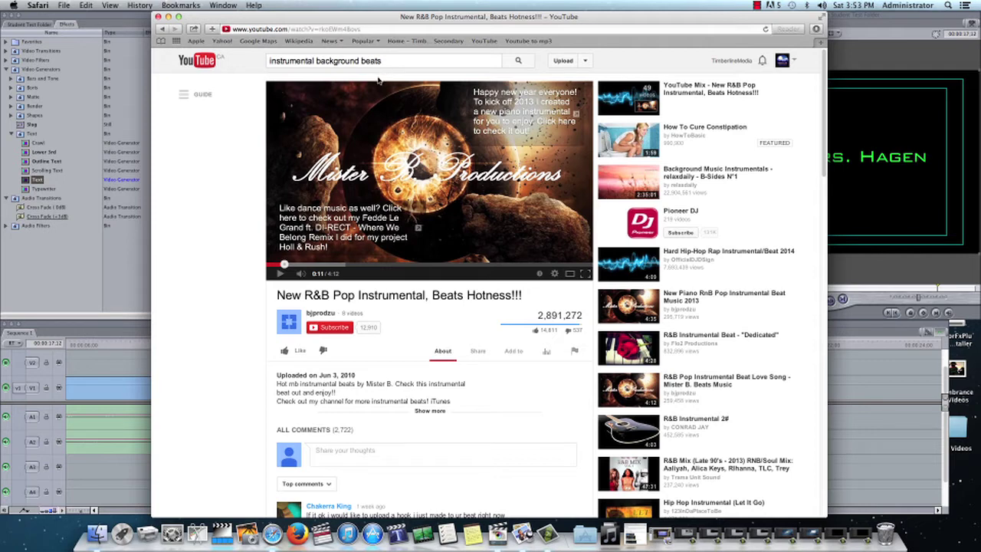
# Step: Play a few seconds of the New R&B Pop Instrumental video, pause it and copy its URL
pyautogui.click(280, 273)
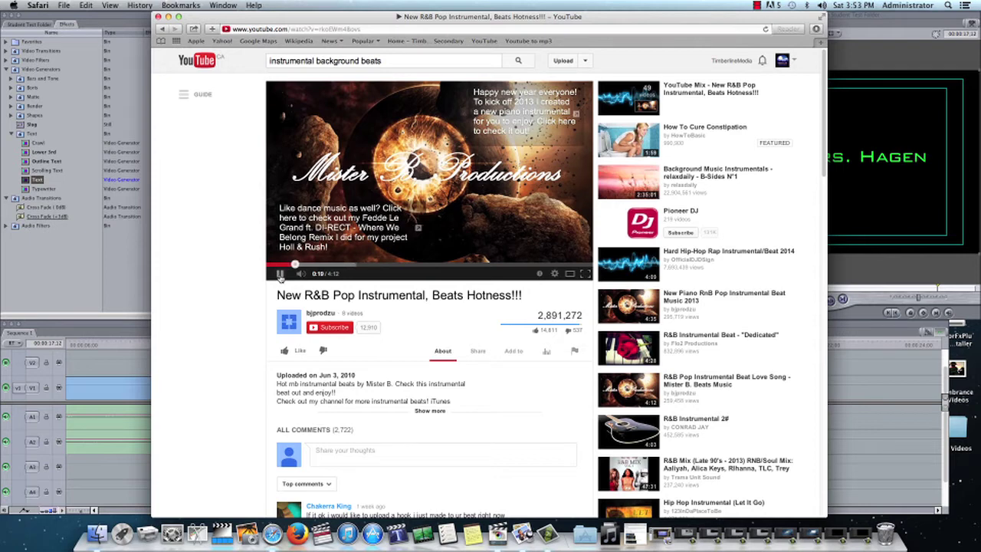
pyautogui.click(281, 275)
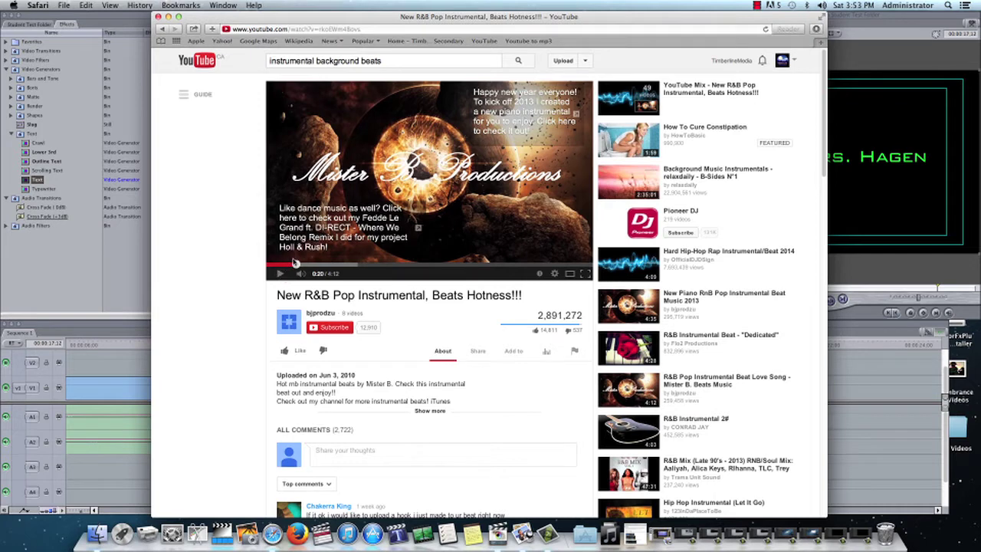
pyautogui.click(374, 29)
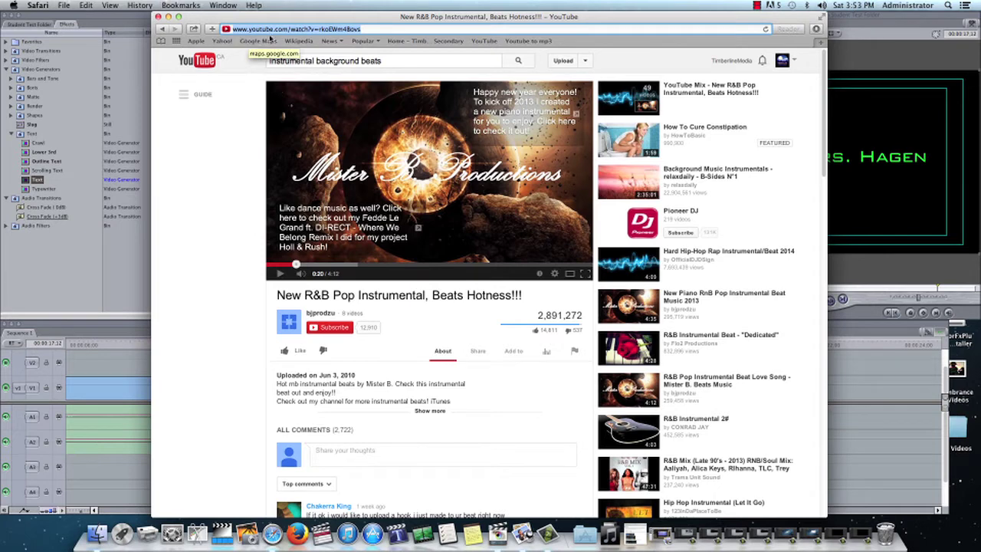
pyautogui.rightClick(272, 31)
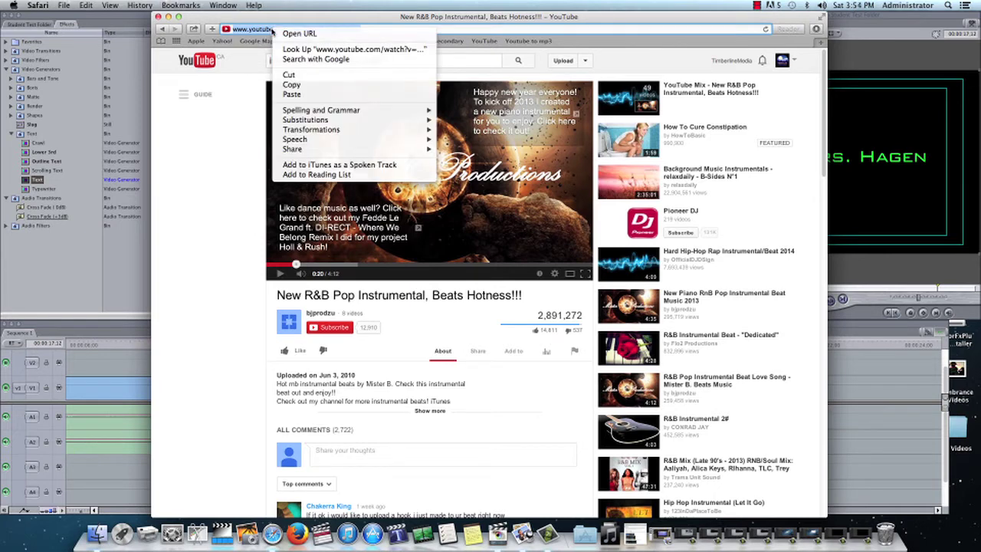
pyautogui.click(291, 85)
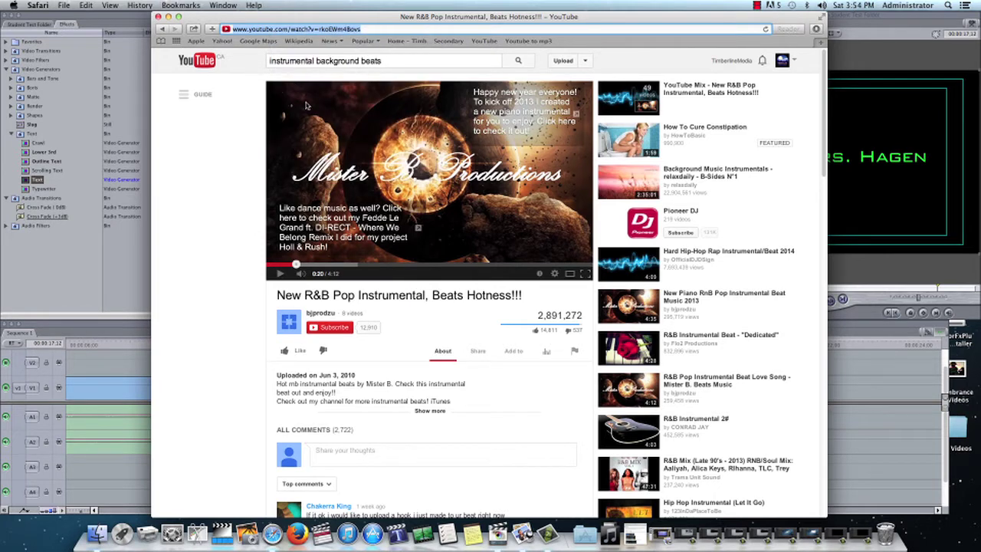
# Step: Convert the copied video URL to MP3 on the bookmarked video2mp3 site and download the resulting file
pyautogui.click(525, 42)
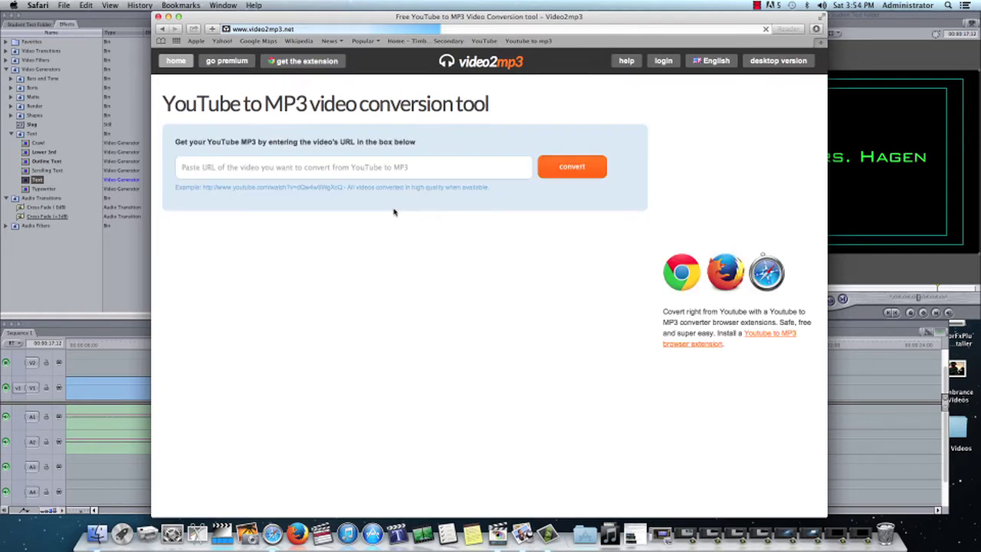
pyautogui.rightClick(325, 167)
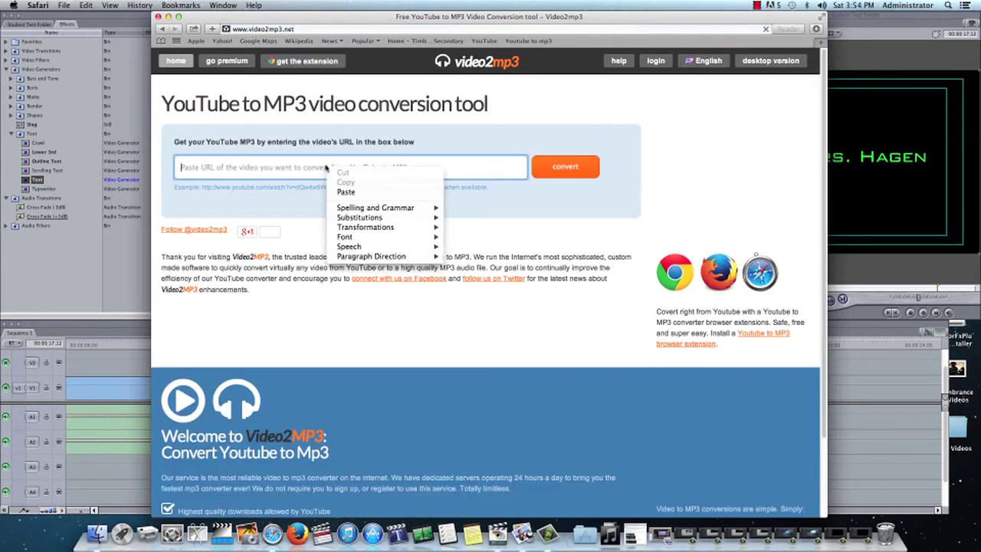
pyautogui.click(337, 190)
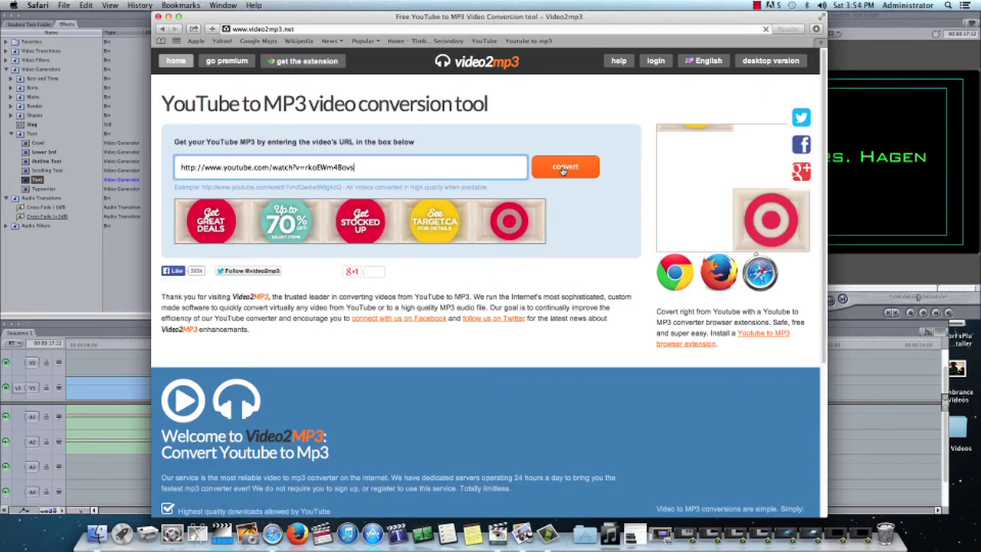
pyautogui.click(565, 168)
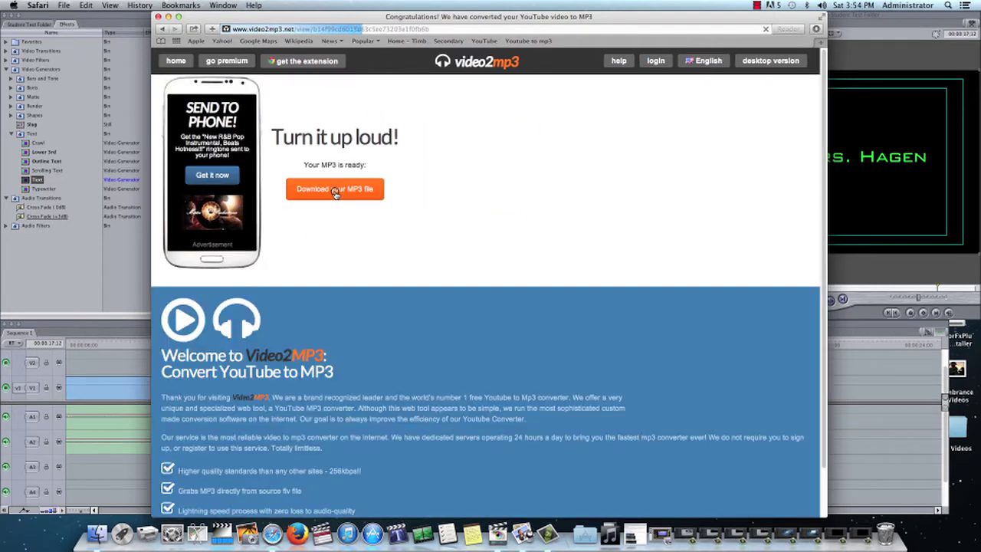
pyautogui.click(334, 191)
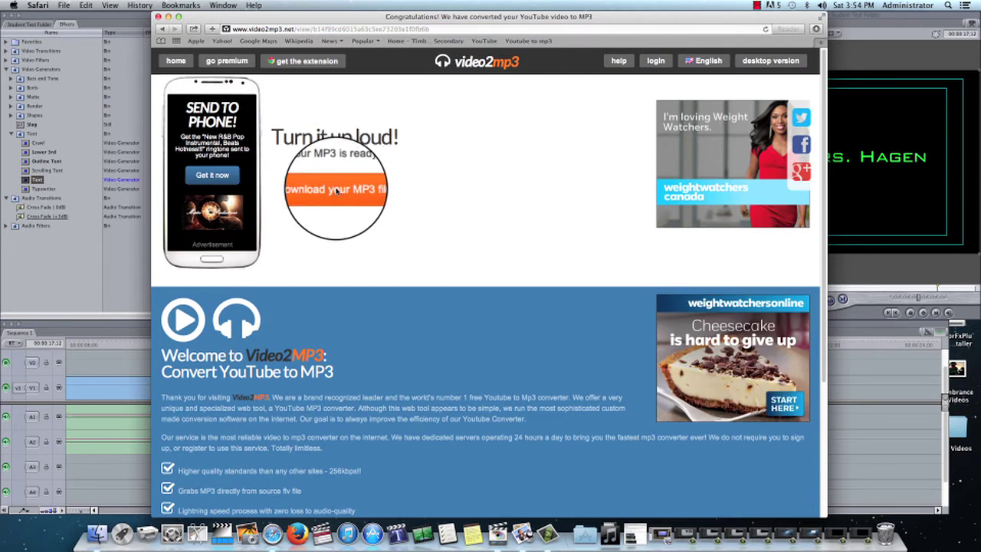
pyautogui.click(336, 191)
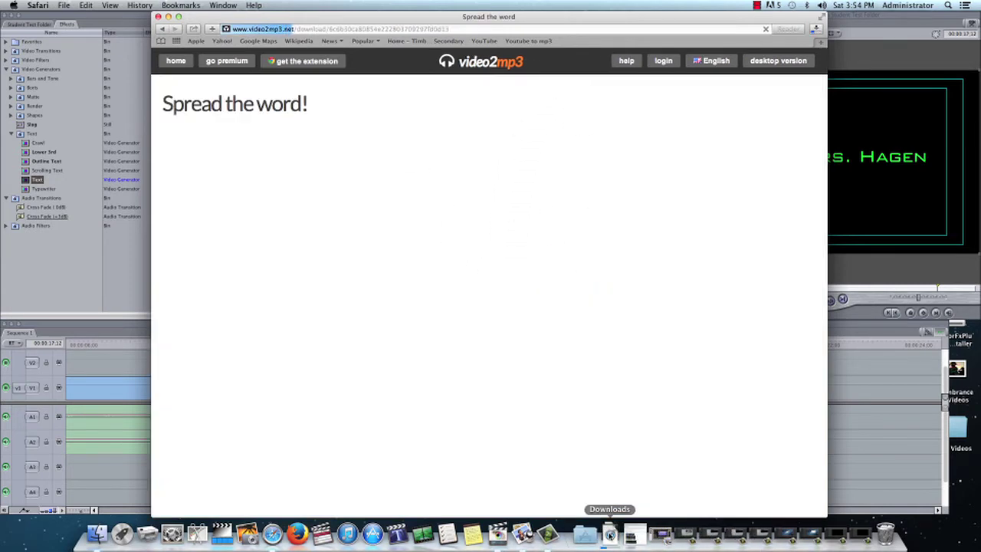
# Step: Open the downloaded MP3 from the Downloads stack and pause its playback in iTunes
pyautogui.click(610, 534)
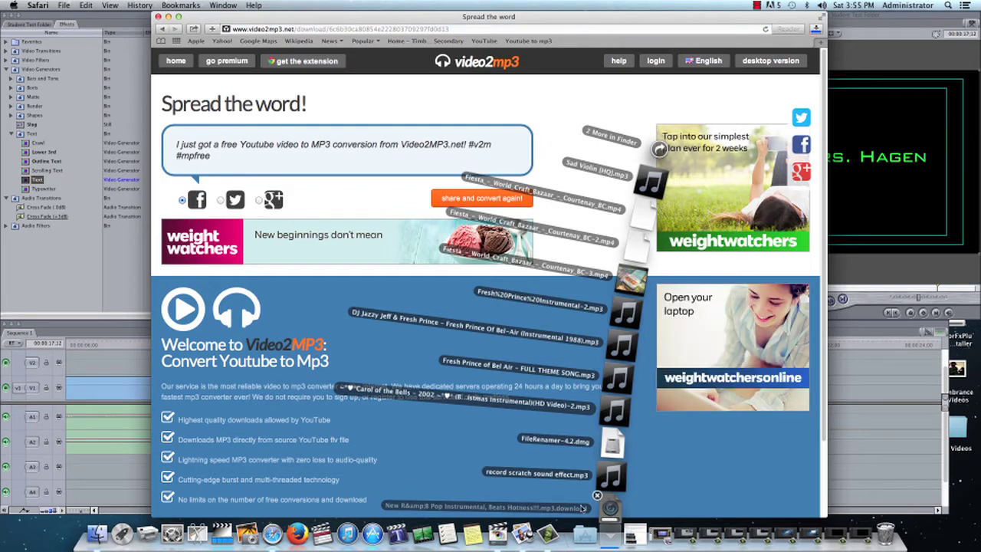
pyautogui.click(583, 507)
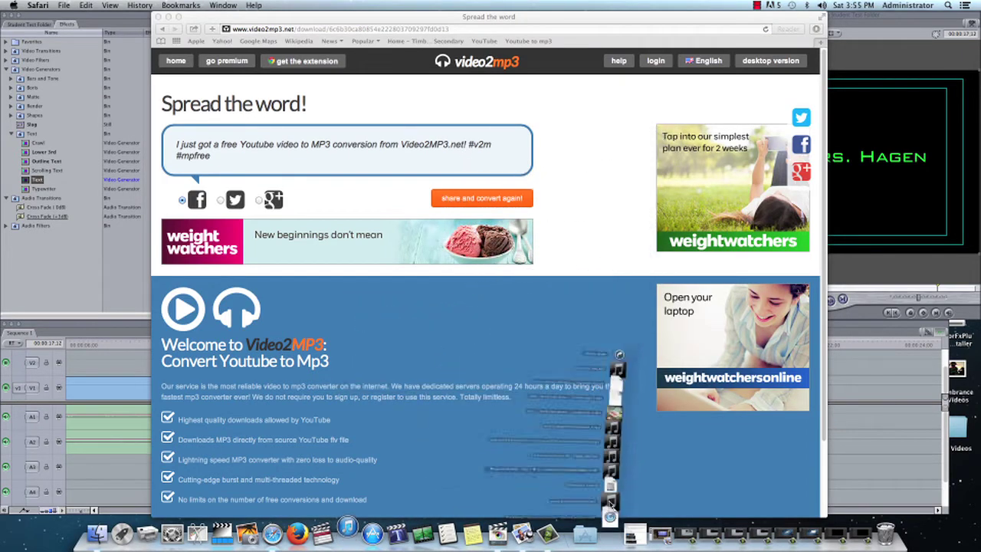
pyautogui.rightClick(610, 530)
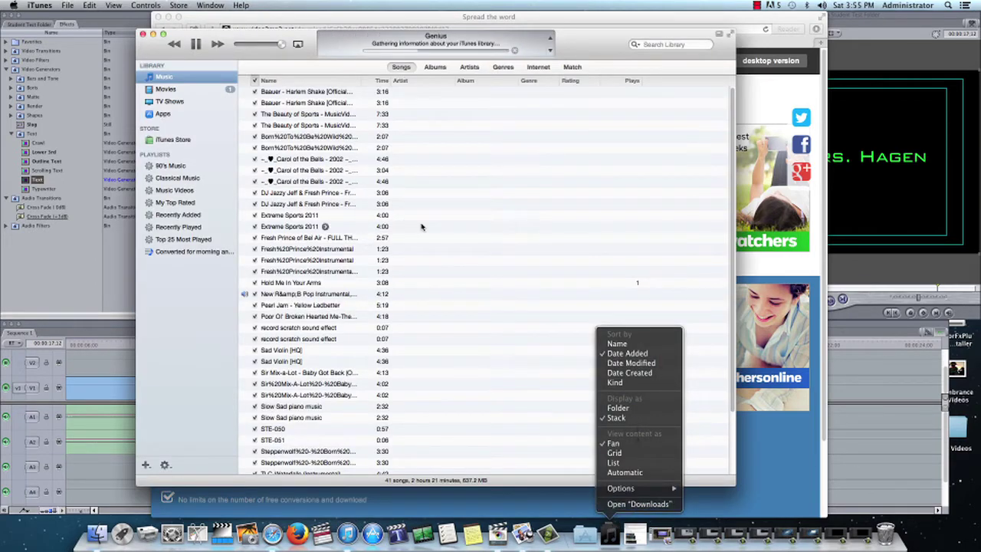
pyautogui.click(532, 339)
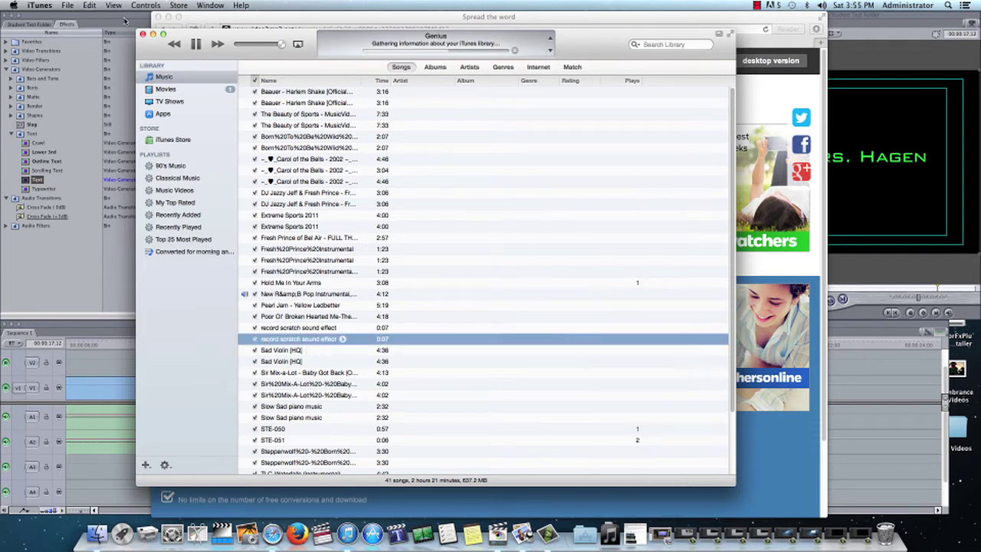
pyautogui.click(196, 44)
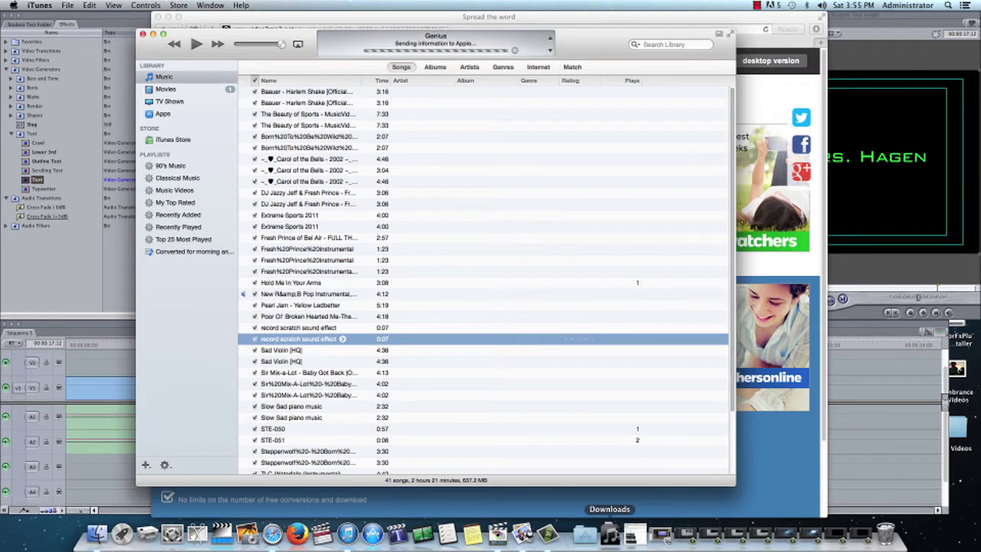
# Step: Open the Downloads folder in a Finder window and select the New R&B Pop Instrumental MP3
pyautogui.click(610, 531)
pyautogui.click(611, 530)
pyautogui.click(611, 530)
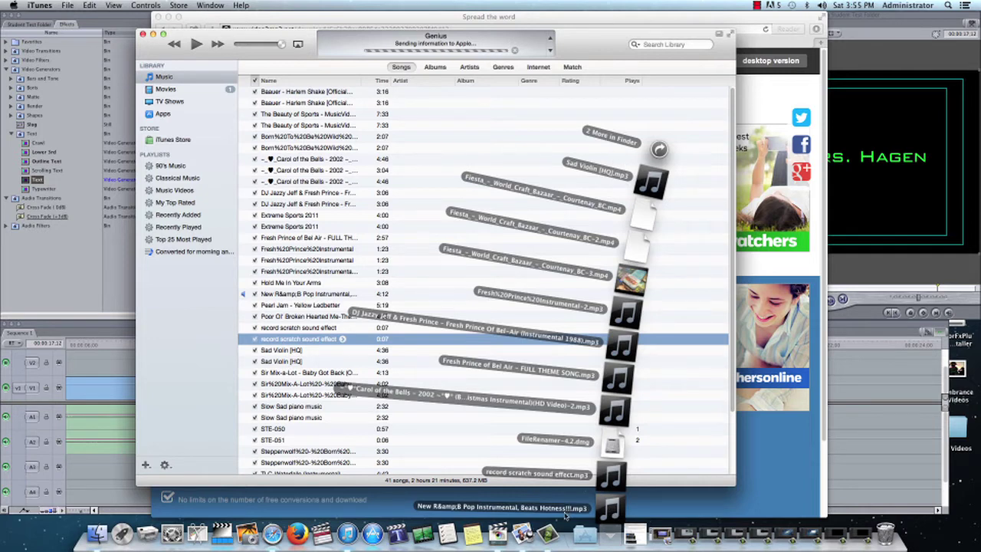
pyautogui.click(609, 533)
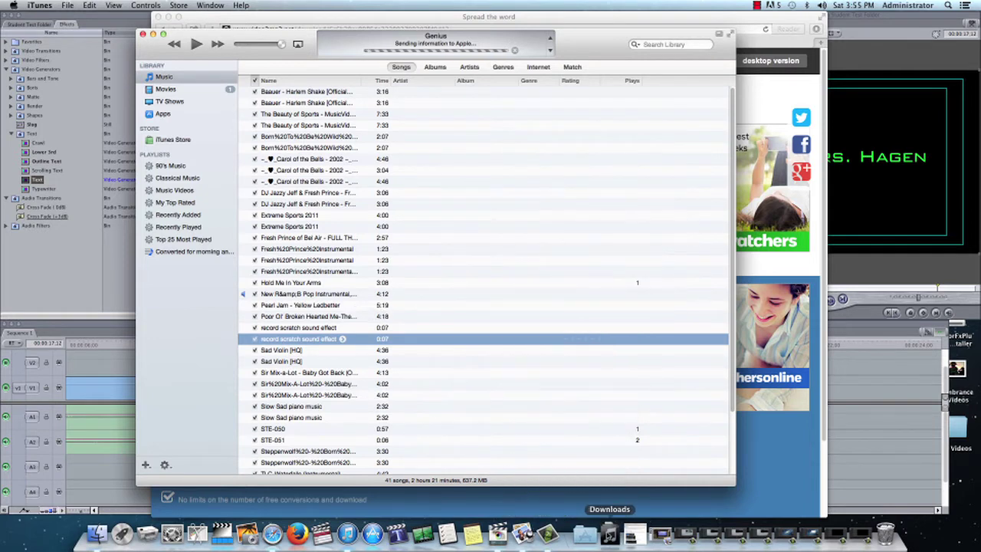
pyautogui.rightClick(609, 530)
pyautogui.click(613, 504)
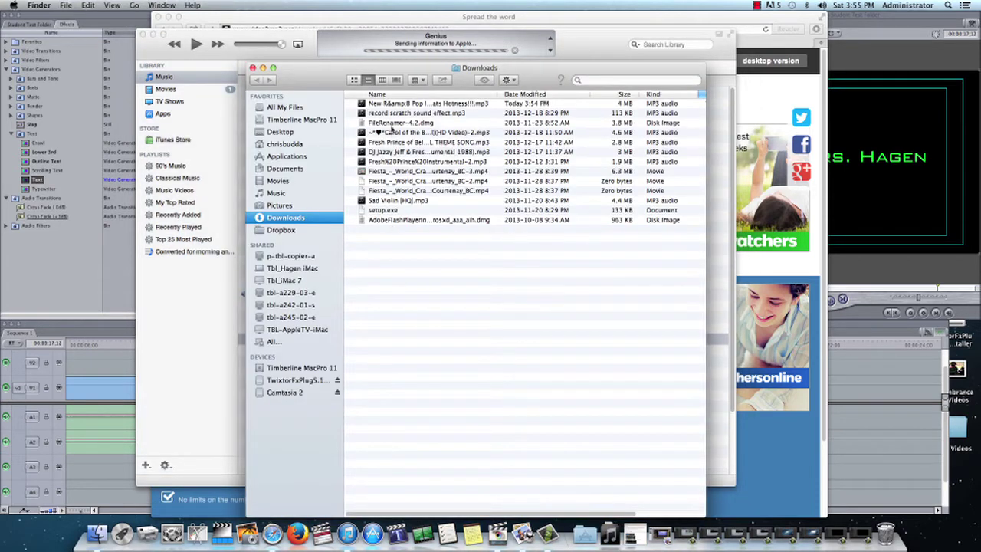
pyautogui.click(385, 105)
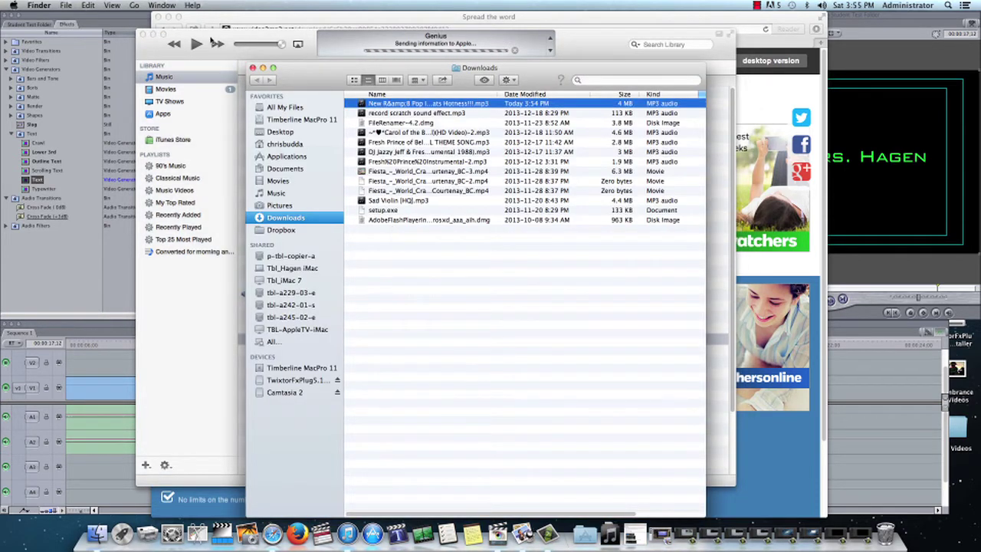
# Step: Clear the desktop around the Downloads window by minimizing iTunes and hiding Safari and Final Cut Express
pyautogui.click(153, 34)
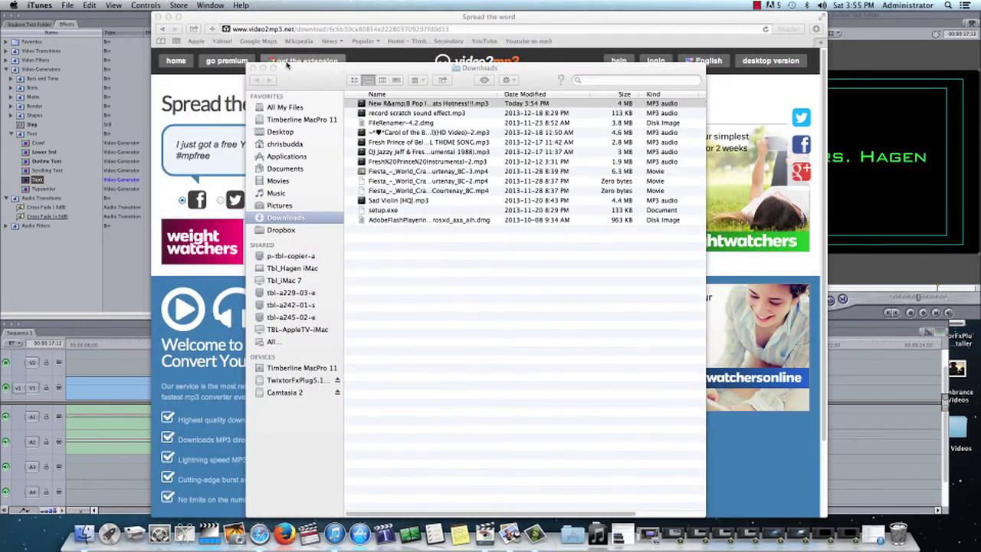
pyautogui.moveTo(287, 66); pyautogui.dragTo(243, 108)
pyautogui.click(238, 17)
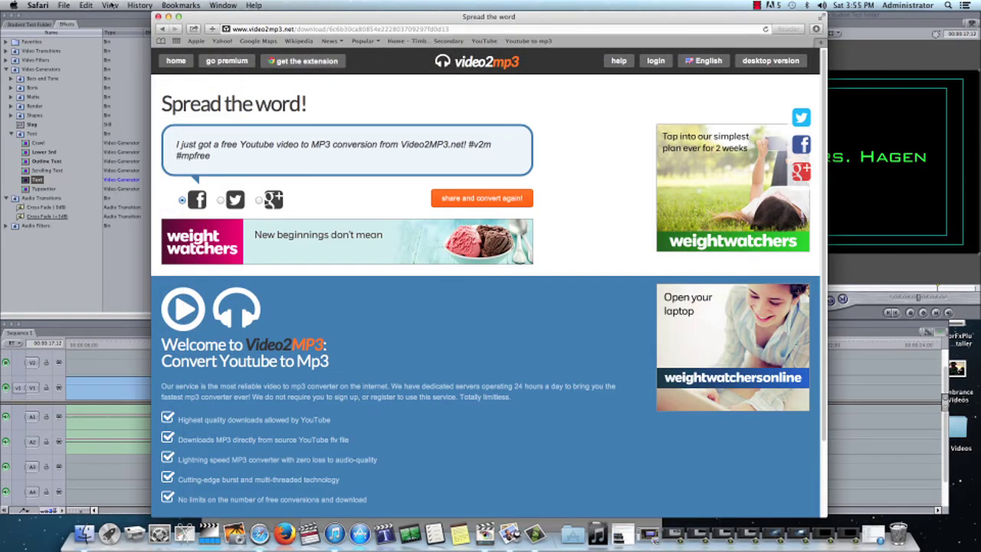
pyautogui.click(46, 6)
pyautogui.click(65, 136)
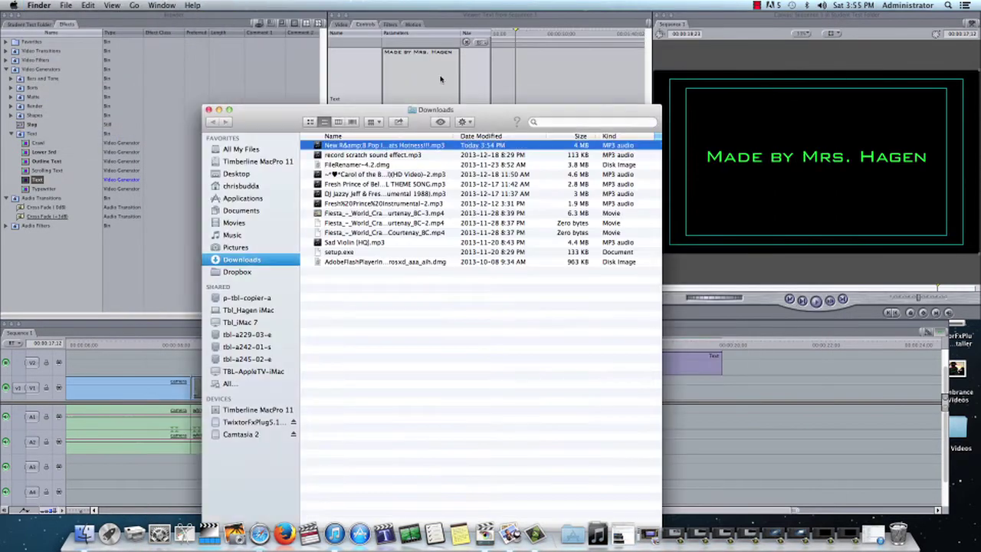
pyautogui.moveTo(415, 120); pyautogui.dragTo(537, 184)
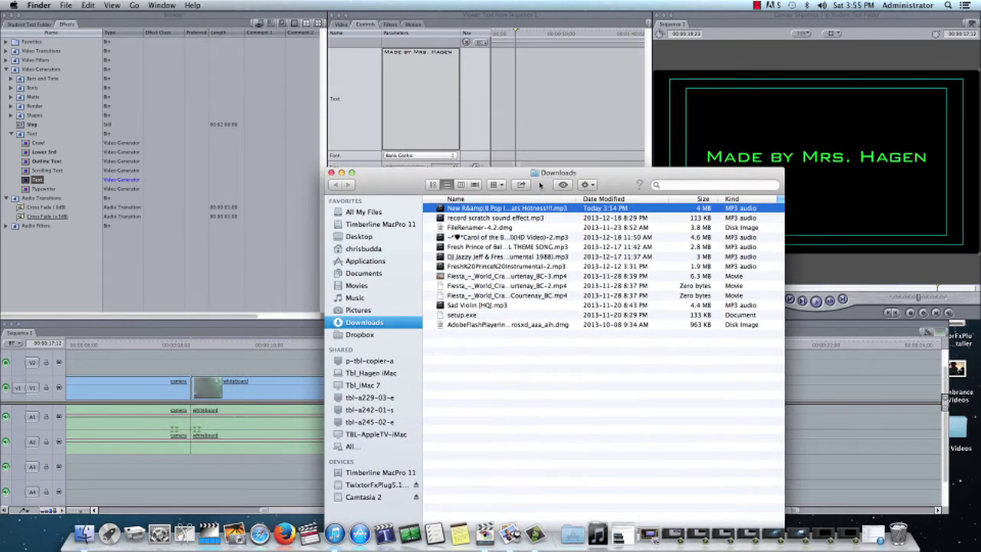
pyautogui.click(269, 115)
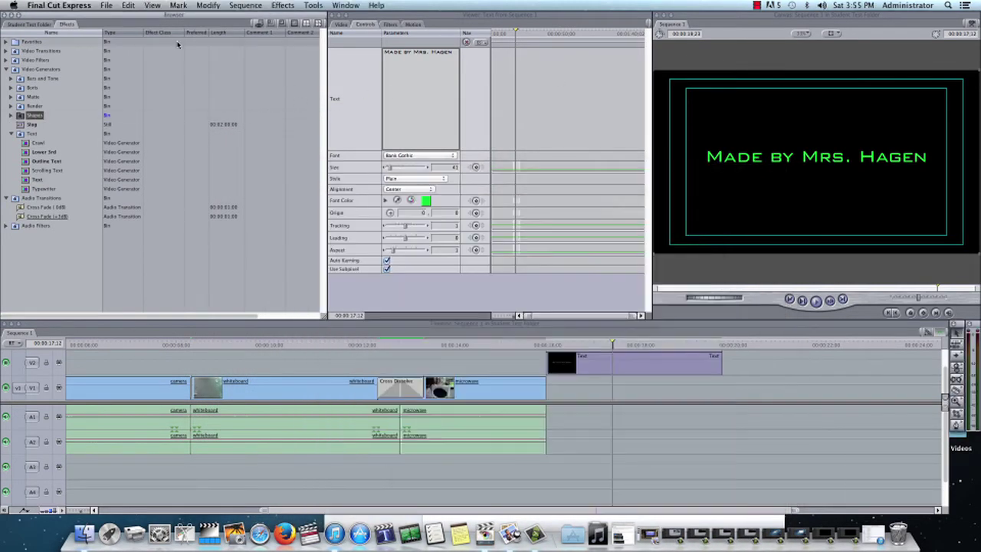
pyautogui.press('super+h')
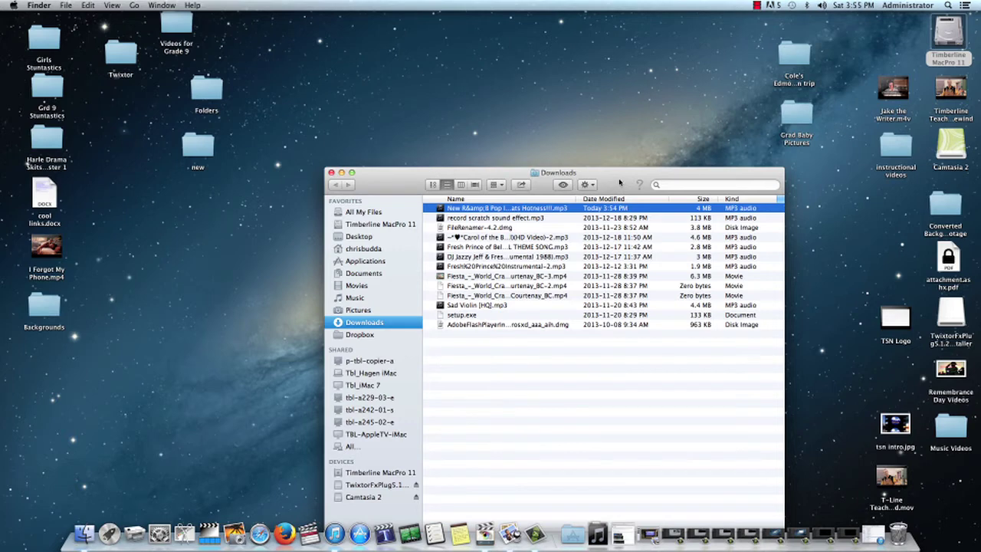
pyautogui.moveTo(619, 182); pyautogui.dragTo(538, 49)
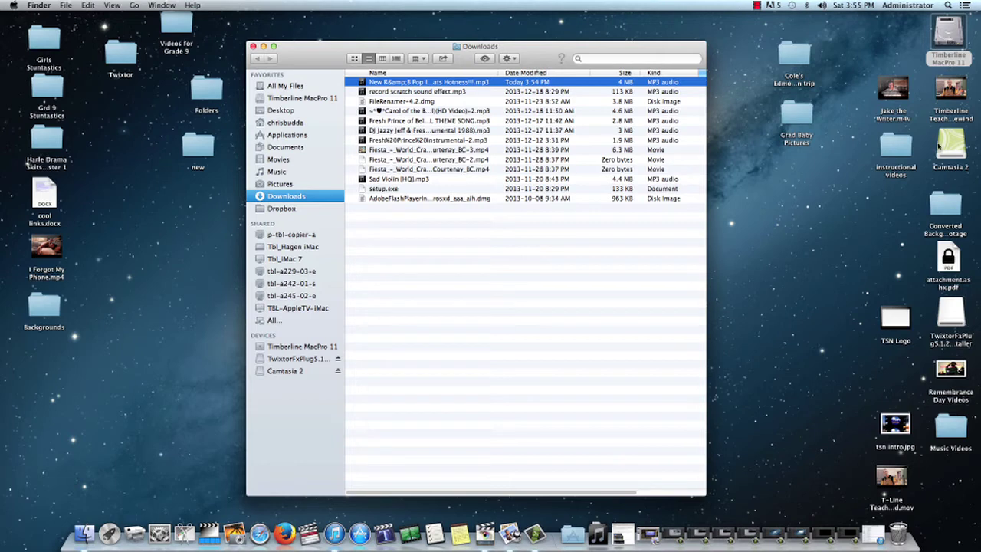
# Step: Open a second Finder window from the Timerline MacPro 11 drive and go to Movies, D Block, Student Test Folder
pyautogui.doubleClick(950, 34)
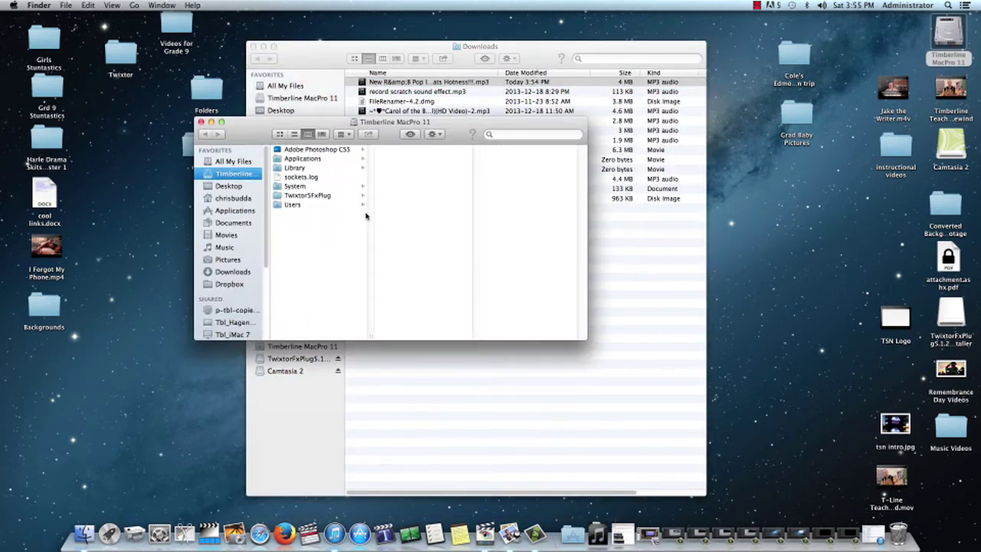
pyautogui.click(225, 247)
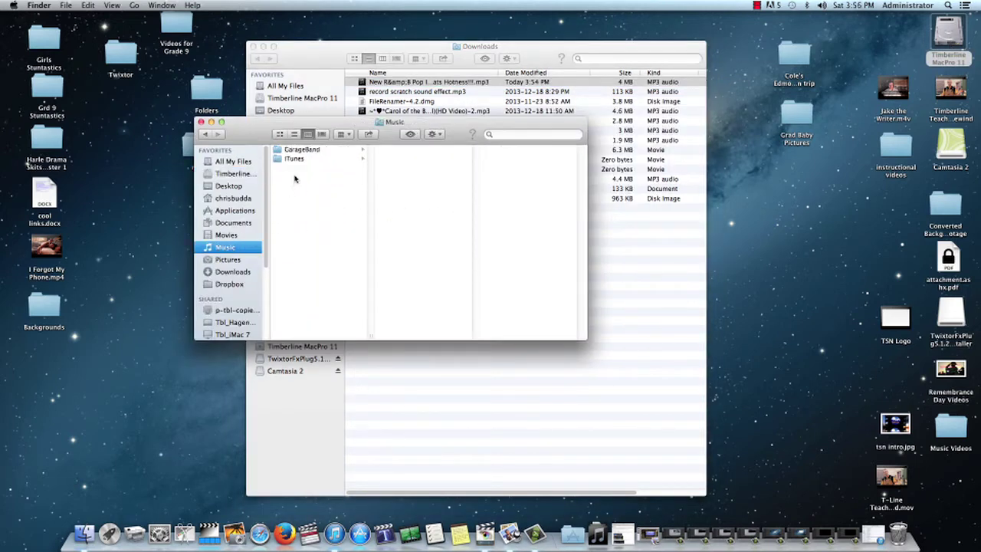
pyautogui.click(226, 235)
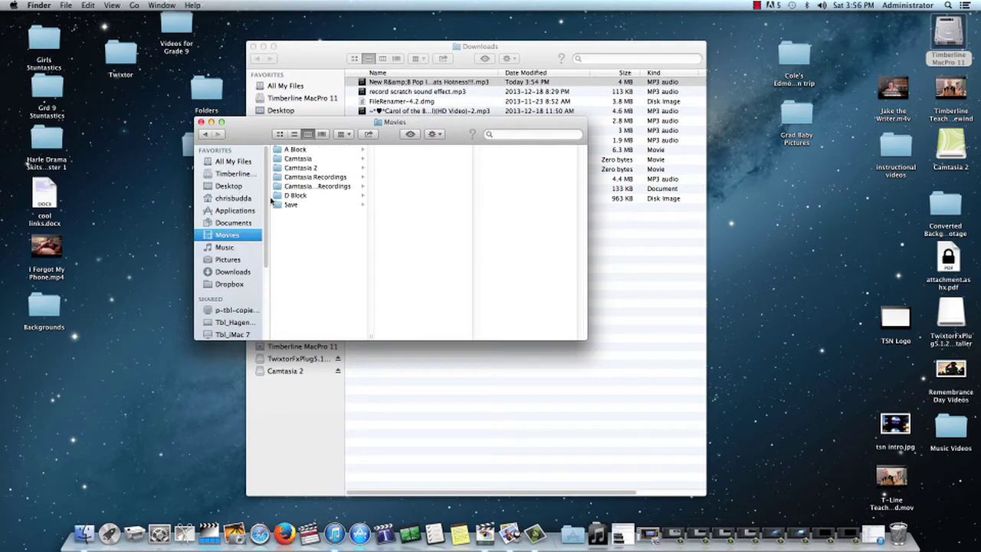
pyautogui.click(295, 195)
pyautogui.click(402, 149)
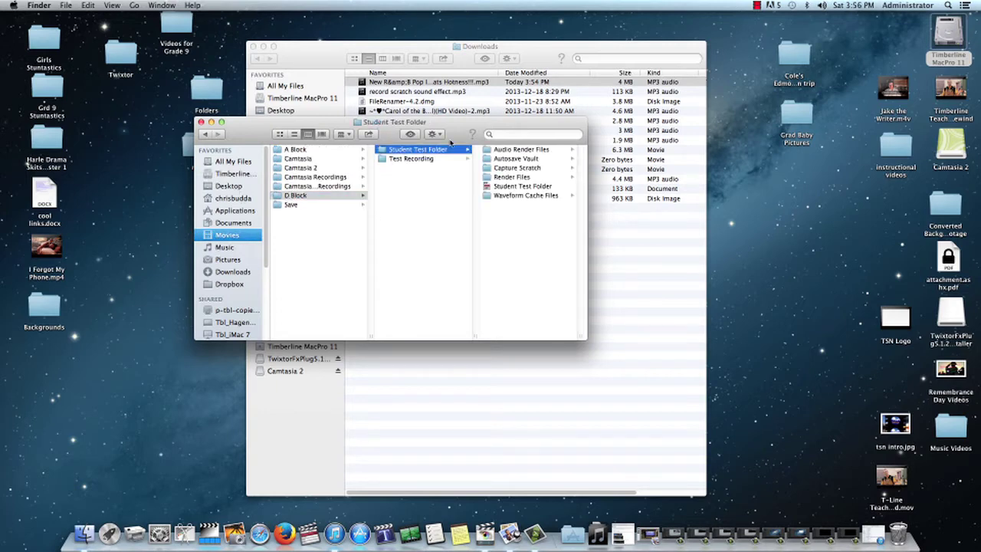
# Step: Move the New R&B Pop Instrumental MP3 from Downloads into the Student Test Folder, keeping both Finder windows accessible
pyautogui.moveTo(463, 136); pyautogui.dragTo(347, 255)
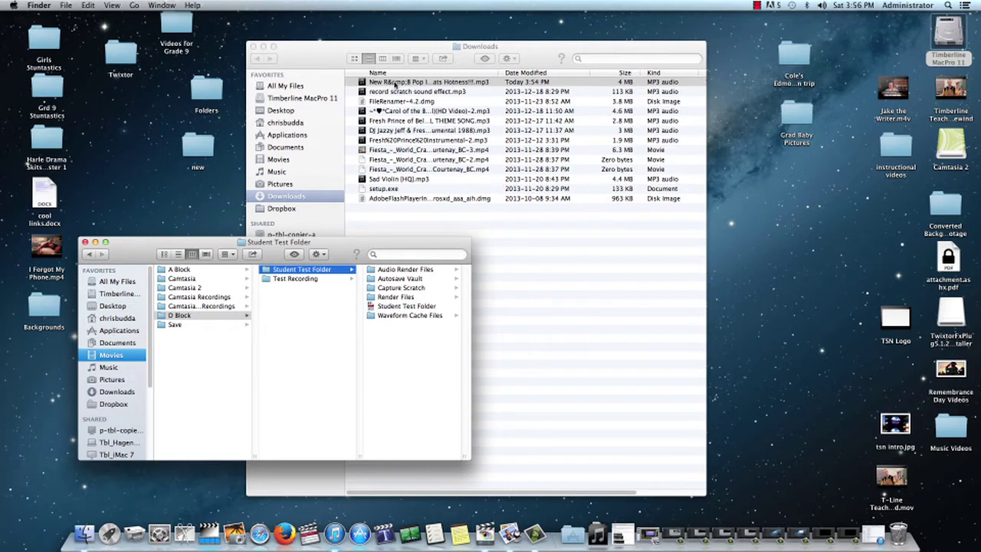
pyautogui.moveTo(395, 82); pyautogui.dragTo(412, 371)
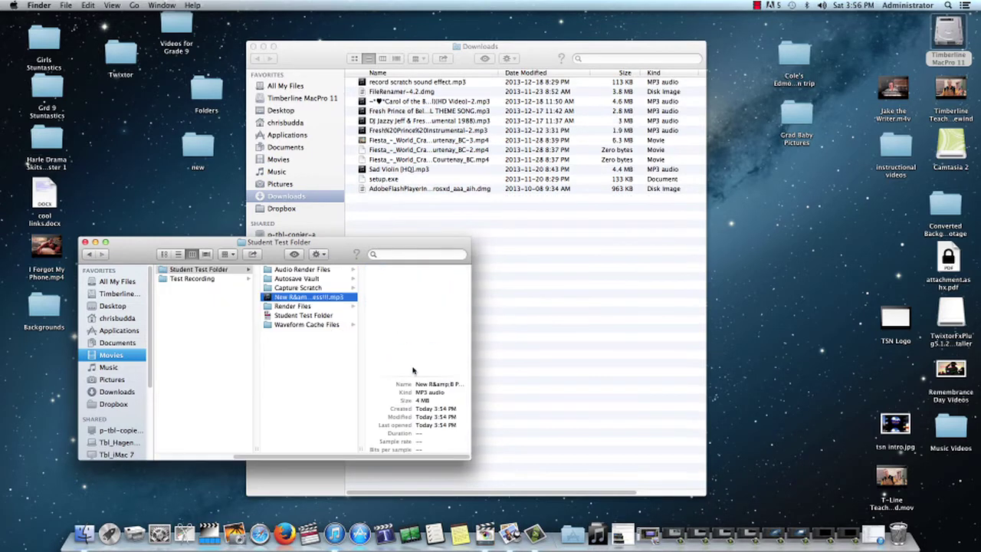
pyautogui.moveTo(312, 244); pyautogui.dragTo(458, 210)
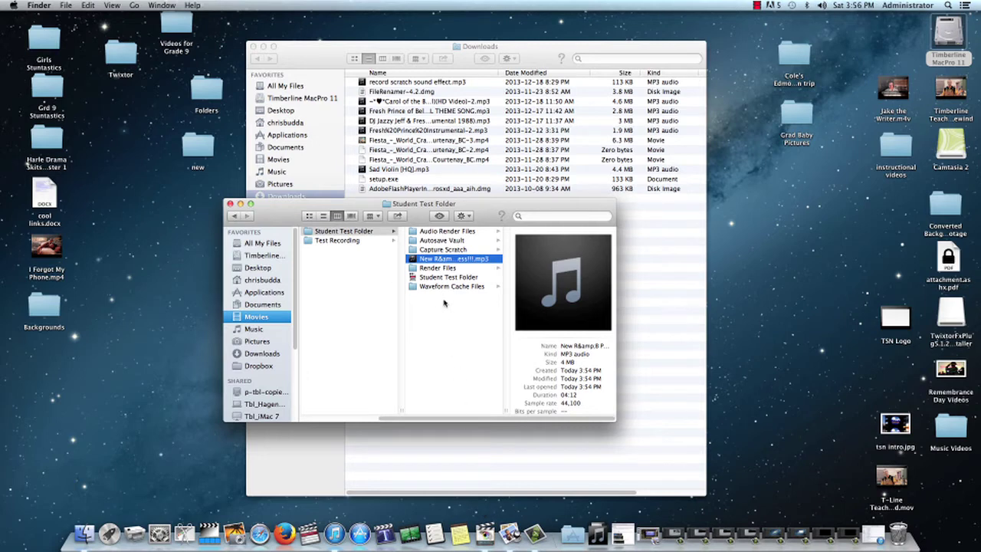
# Step: Switch back to Final Cut Express with Sequence 1 open
pyautogui.click(489, 528)
pyautogui.click(468, 297)
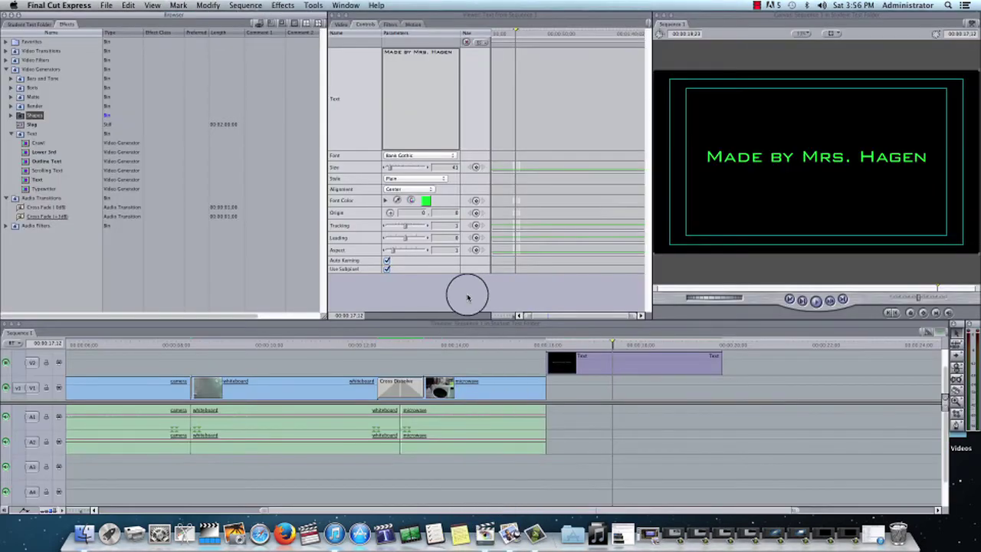
pyautogui.click(107, 6)
pyautogui.moveTo(111, 148)
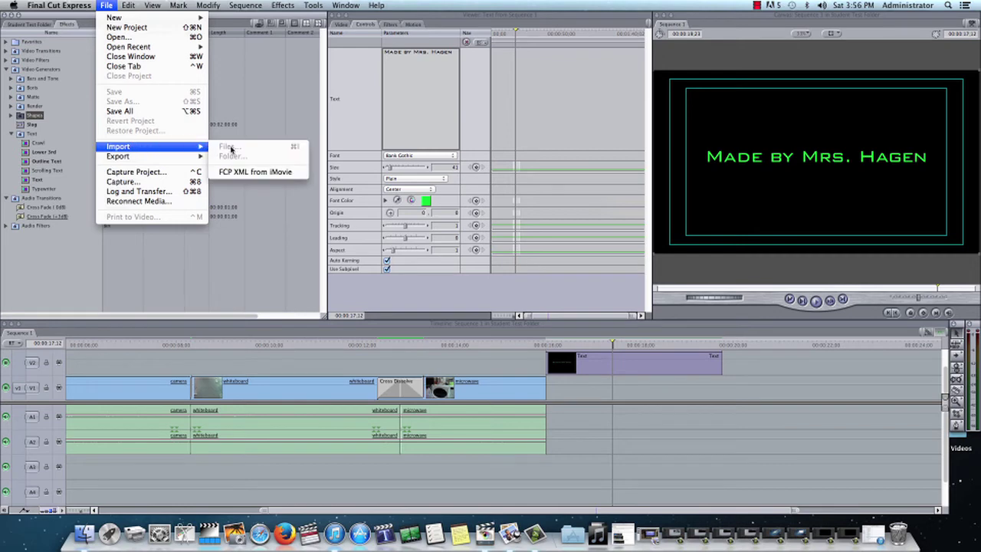
pyautogui.click(228, 361)
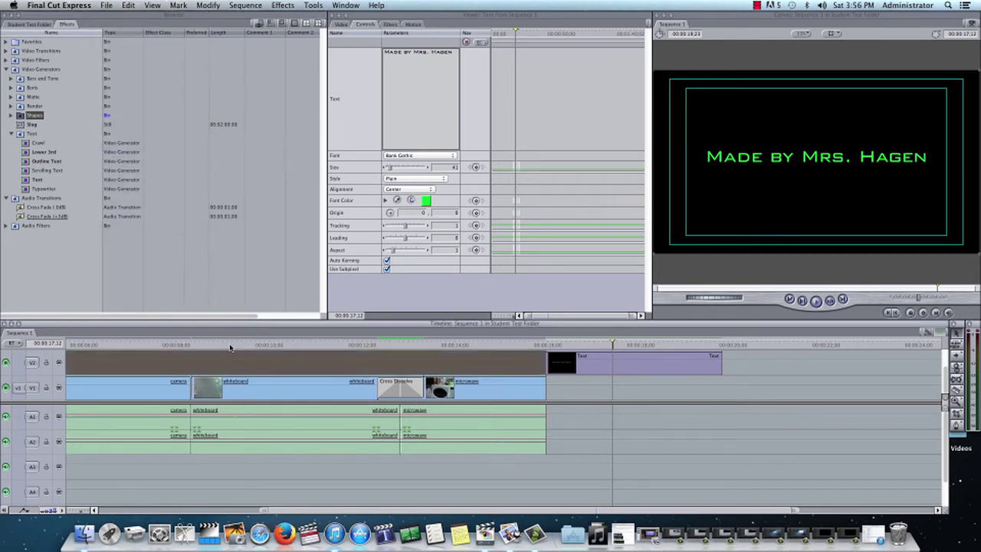
# Step: Import the New R&B Pop Instrumental MP3 from Movies, D Block, Student Test Folder into the project
pyautogui.click(230, 344)
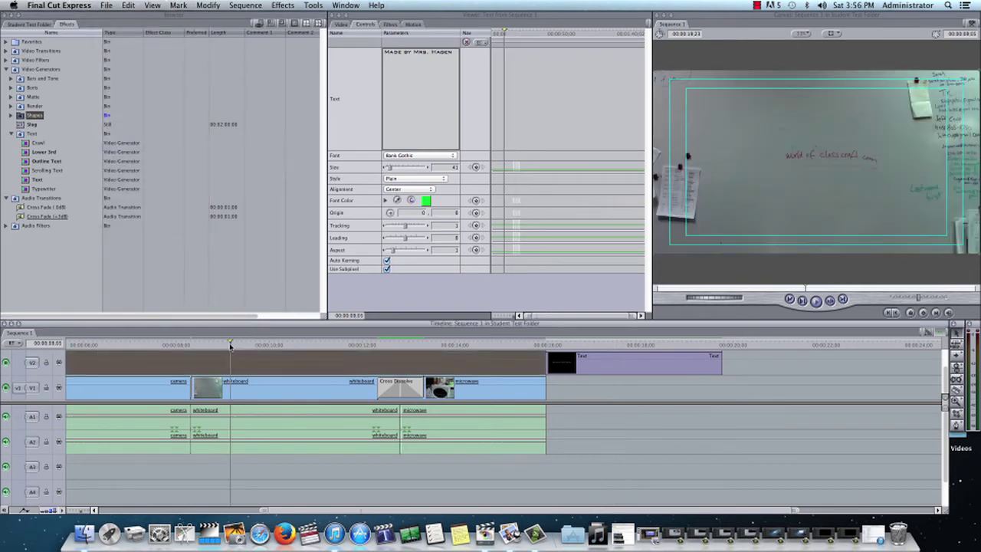
pyautogui.click(106, 5)
pyautogui.moveTo(169, 146)
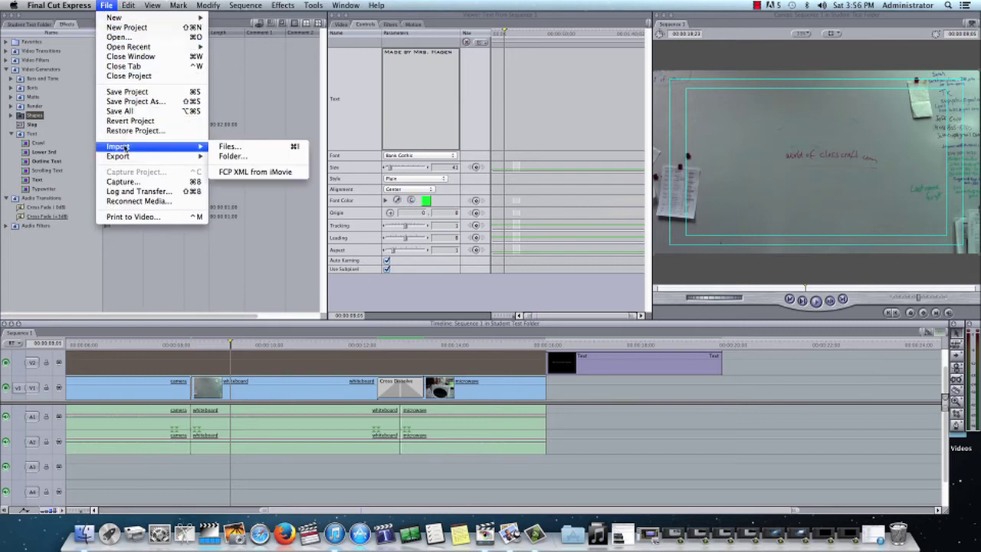
pyautogui.click(237, 148)
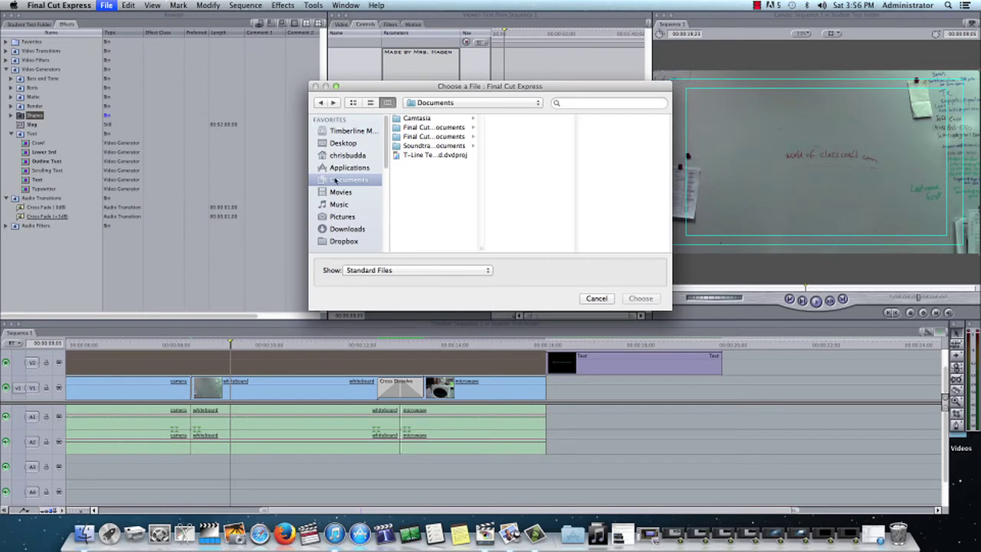
pyautogui.click(338, 193)
pyautogui.click(408, 164)
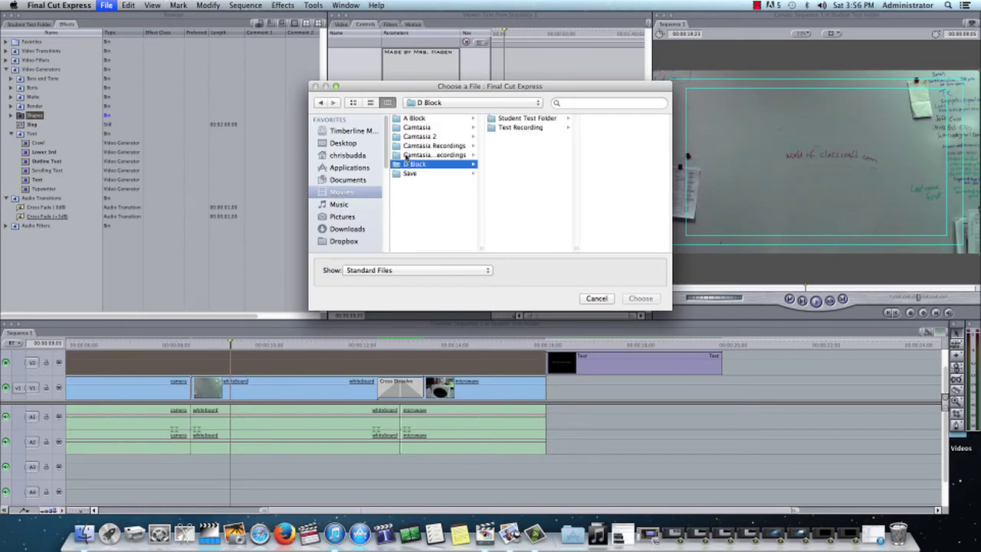
pyautogui.click(491, 121)
pyautogui.click(595, 148)
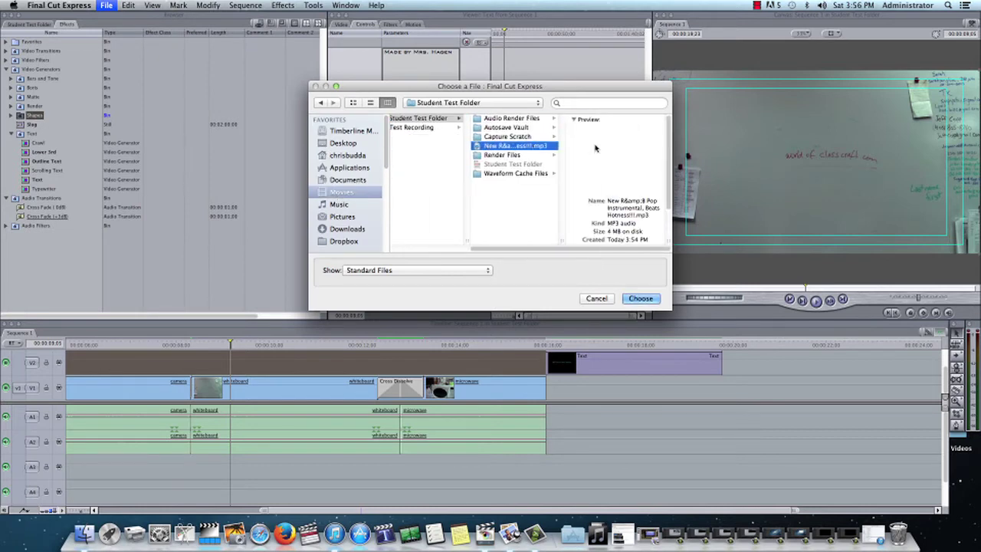
pyautogui.click(641, 298)
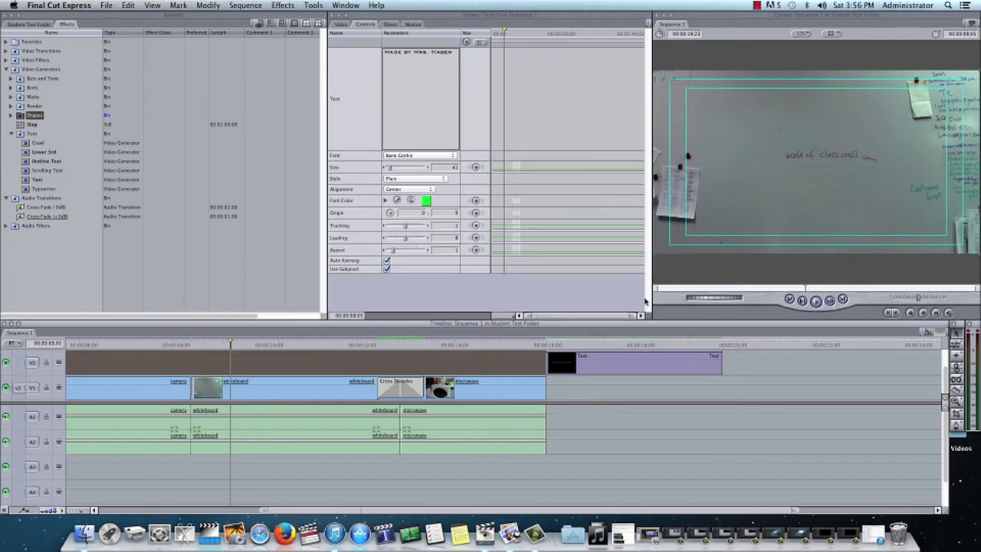
# Step: Place the imported New R&B Pop Instrumental MP3 from the project bin on tracks A3 and A4 at the very start of Sequence 1
pyautogui.click(29, 24)
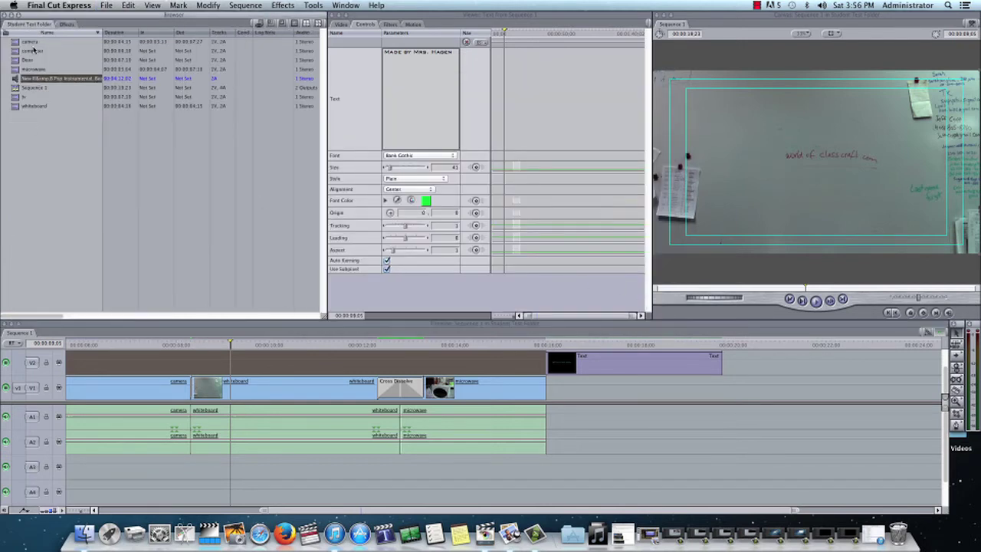
pyautogui.click(166, 345)
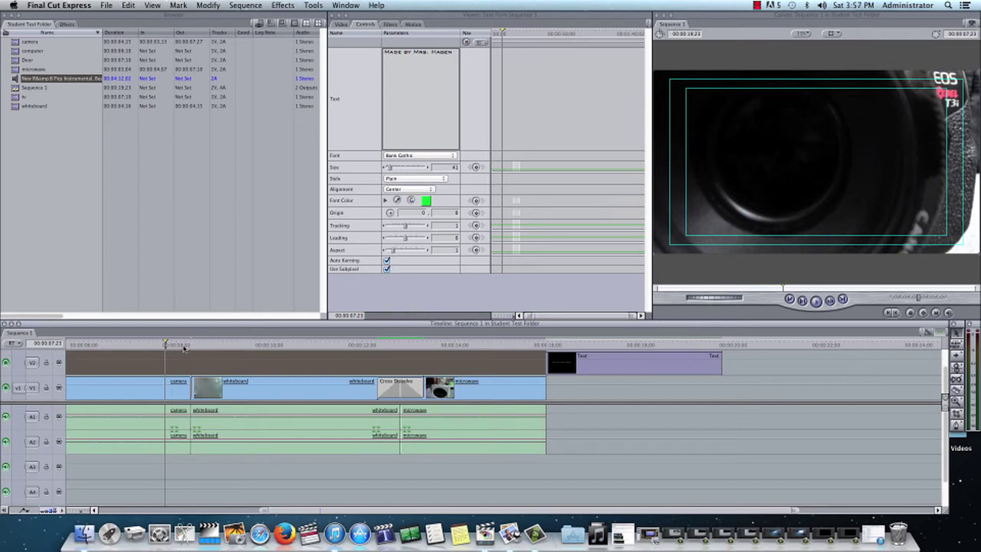
pyautogui.press('Home')
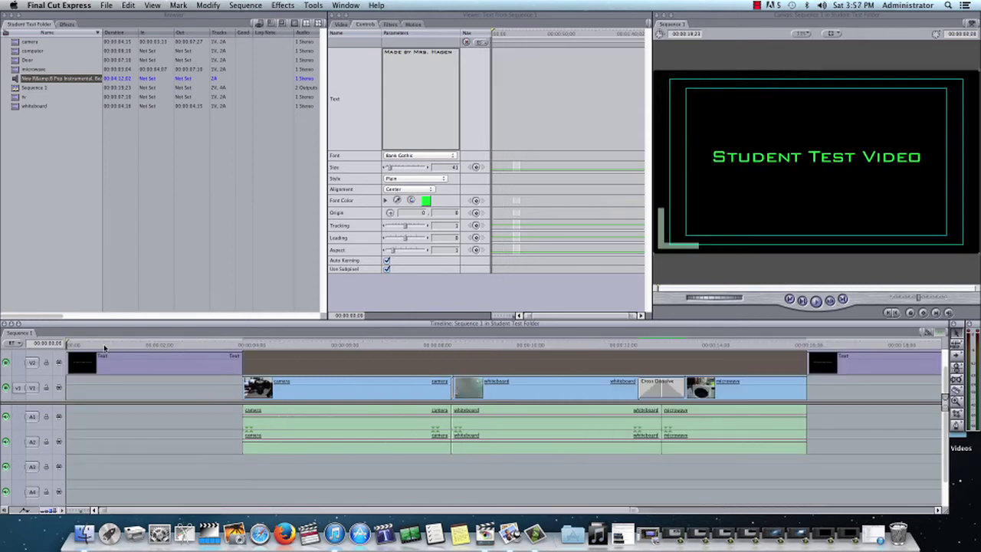
pyautogui.click(29, 80)
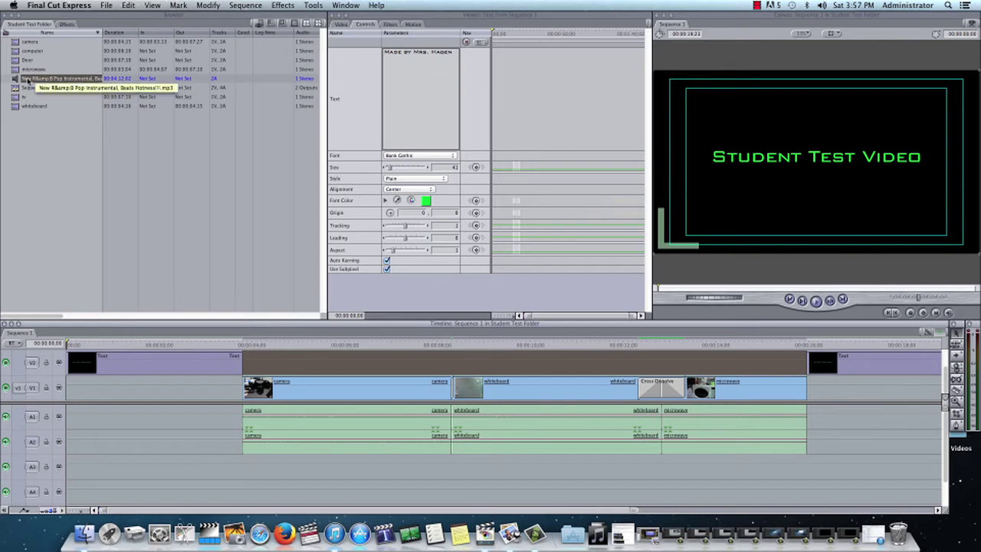
pyautogui.moveTo(28, 80); pyautogui.dragTo(97, 476)
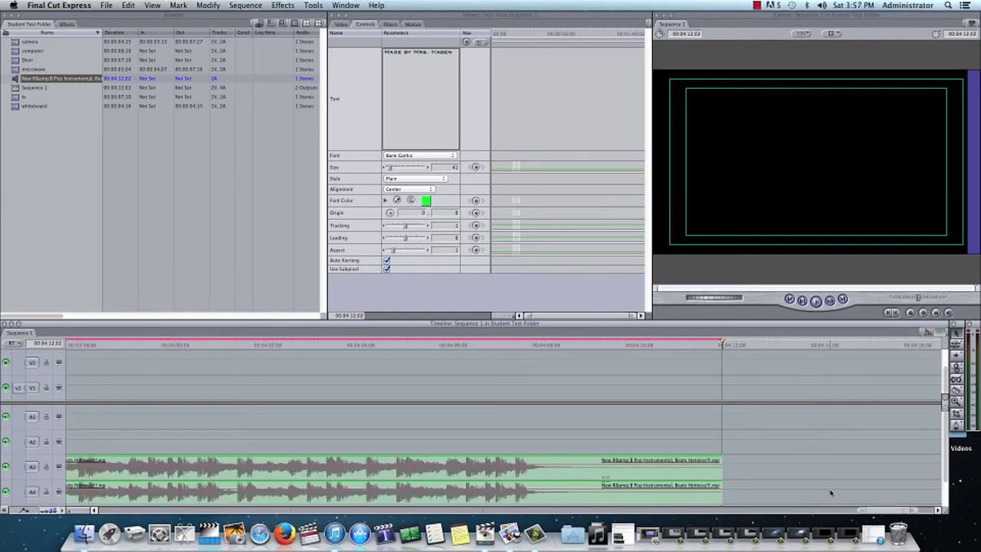
# Step: Play the opening of the sequence from within the first title to check how the unrendered music sounds
pyautogui.moveTo(877, 509); pyautogui.dragTo(123, 509)
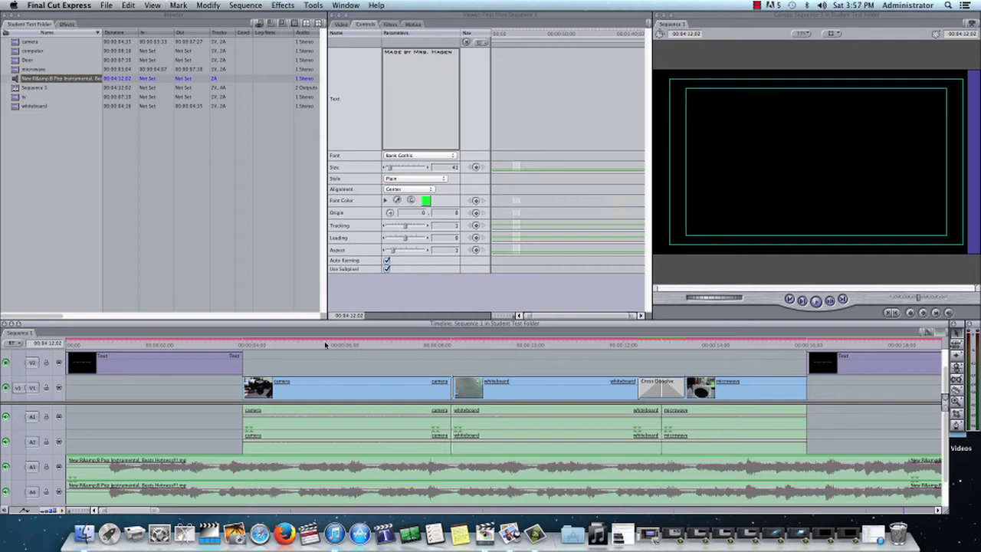
pyautogui.click(170, 344)
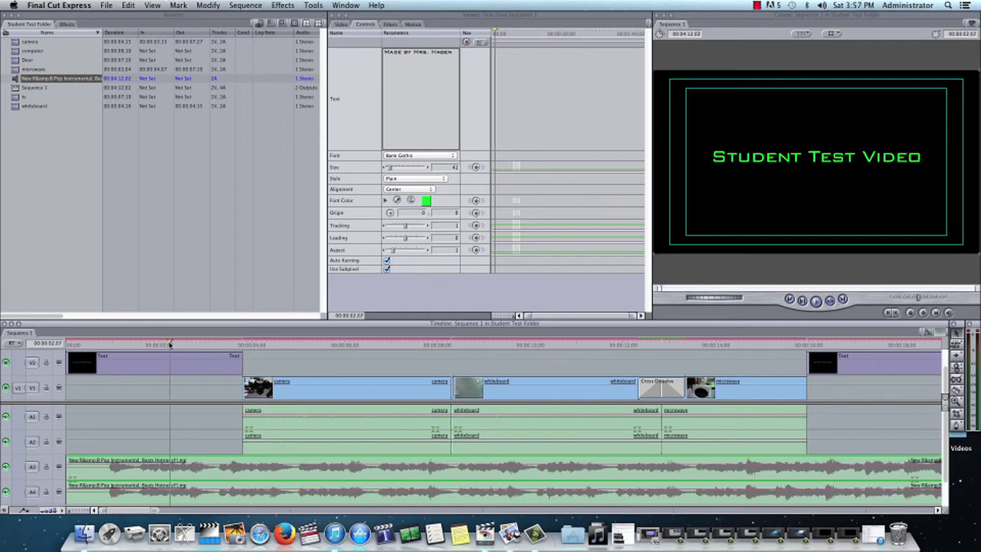
pyautogui.click(124, 344)
pyautogui.press('space')
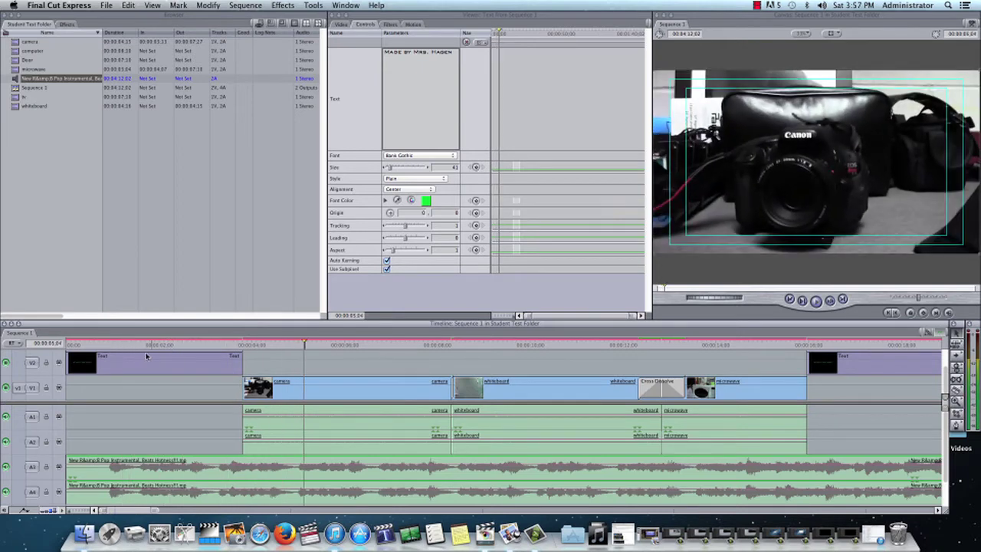
# Step: Render the selected music clip on tracks A3 and A4, and return the playhead to the opening title
pyautogui.click(222, 476)
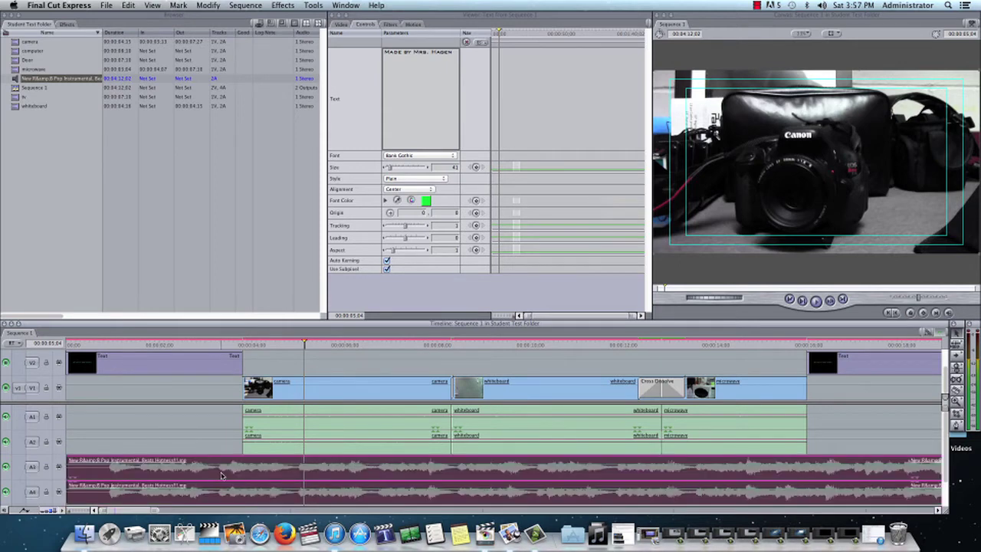
pyautogui.click(246, 6)
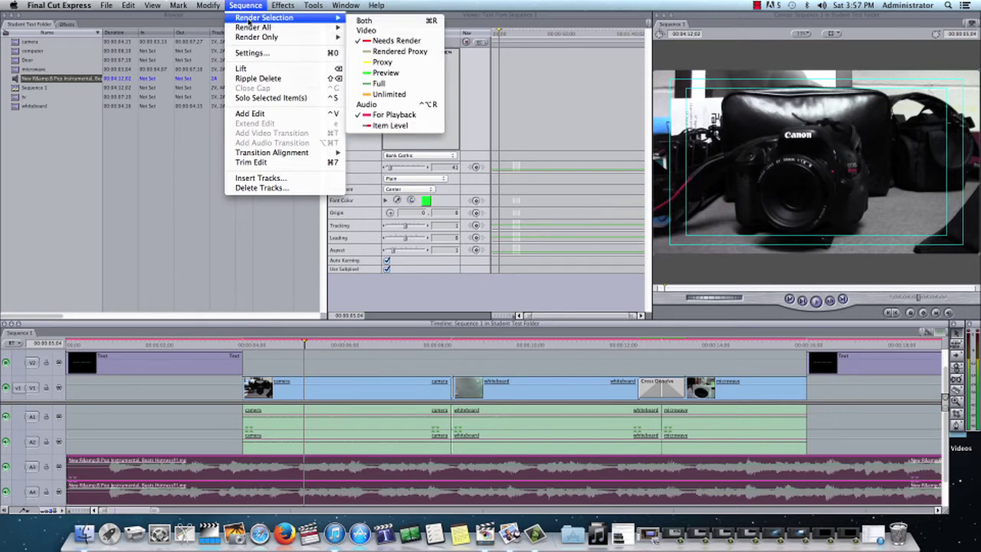
pyautogui.click(249, 19)
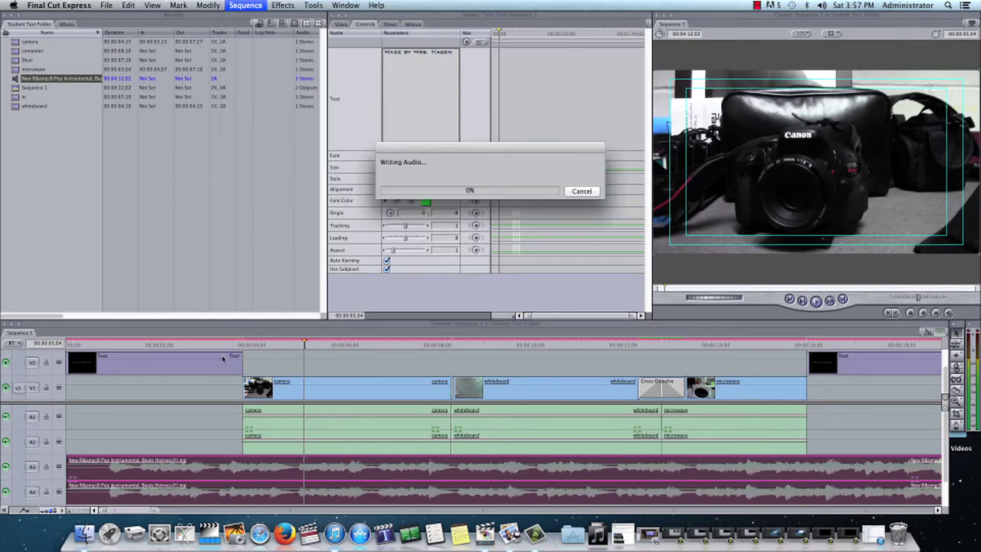
pyautogui.click(584, 192)
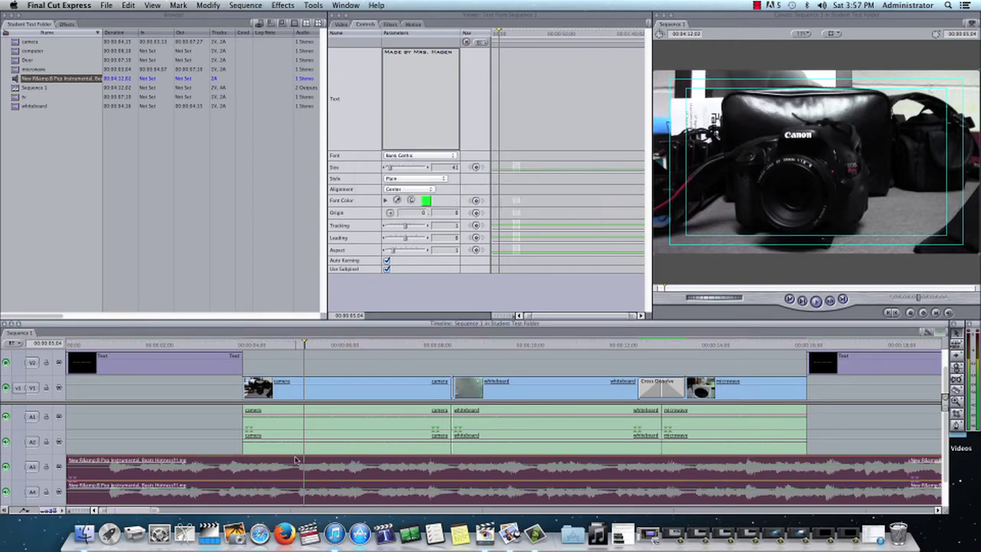
pyautogui.press('super+r')
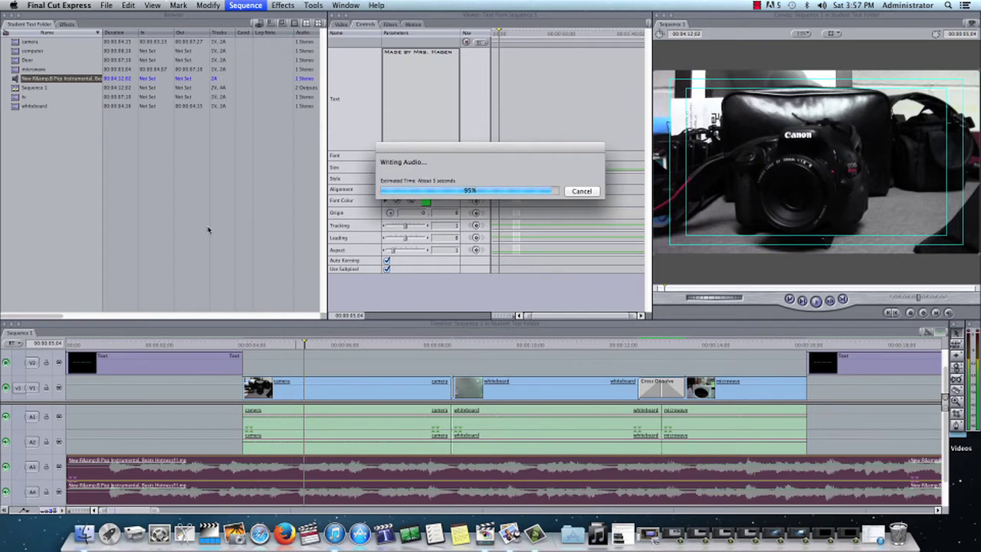
pyautogui.click(268, 345)
pyautogui.moveTo(237, 351); pyautogui.dragTo(210, 345)
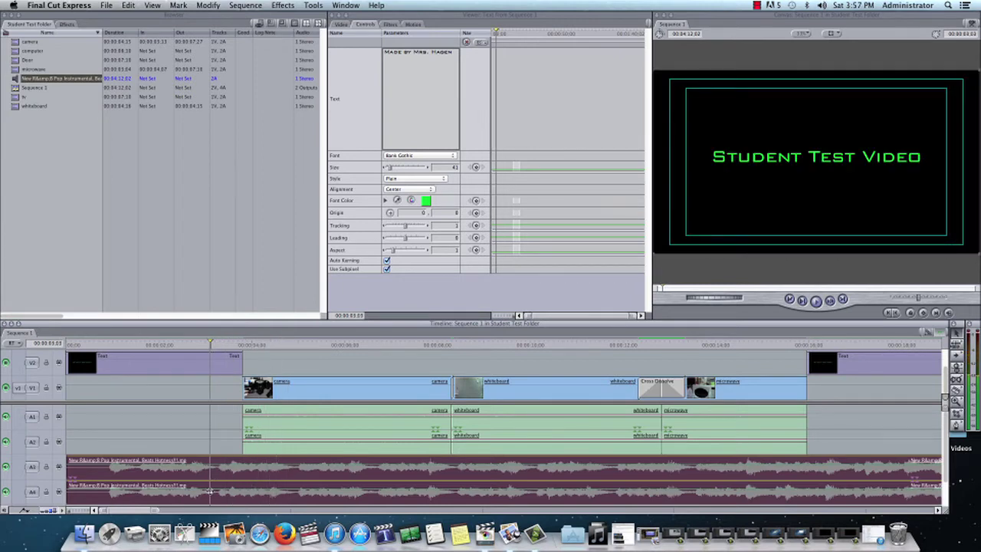
# Step: Lock music tracks A3 and A4, test selecting the locked clip, and unlock both tracks again
pyautogui.click(158, 418)
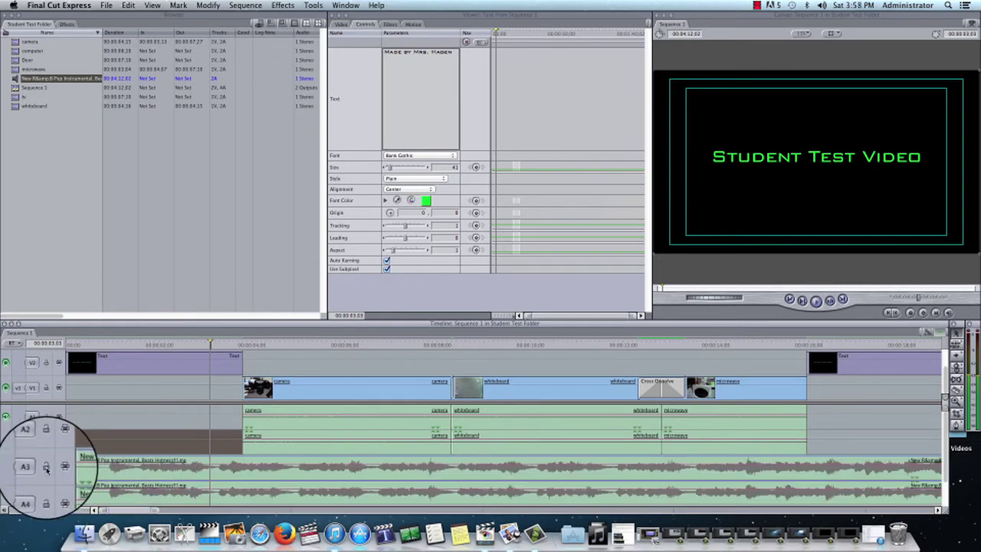
pyautogui.click(46, 470)
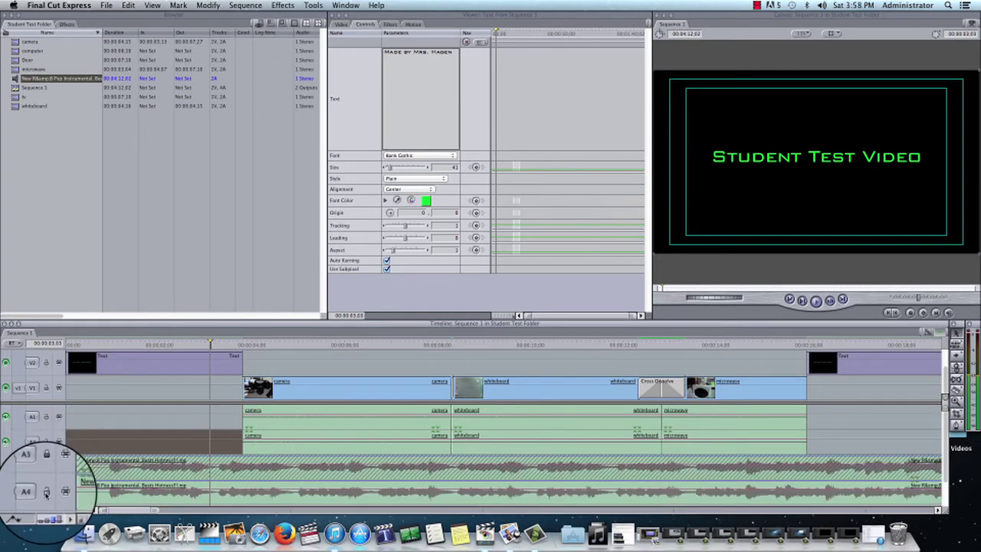
pyautogui.click(46, 497)
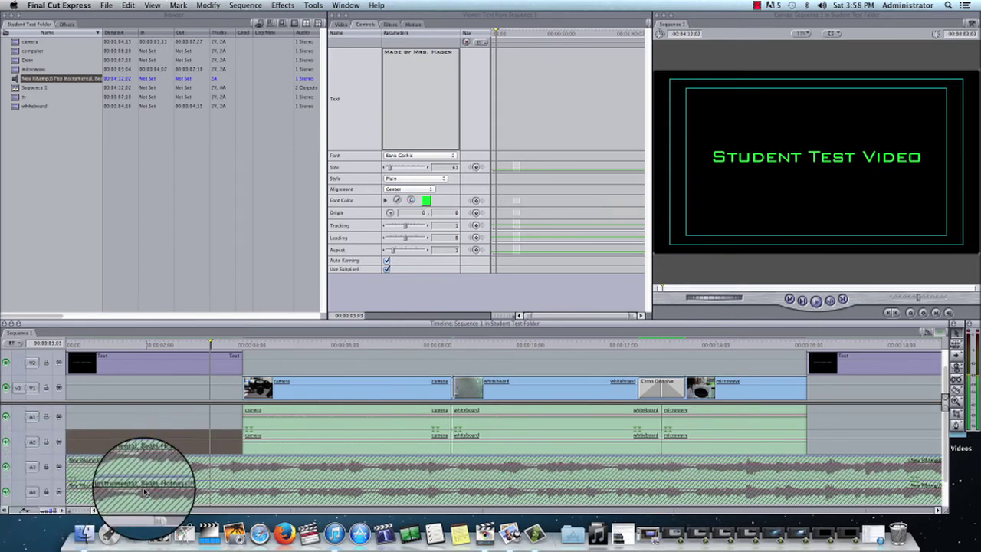
pyautogui.click(282, 483)
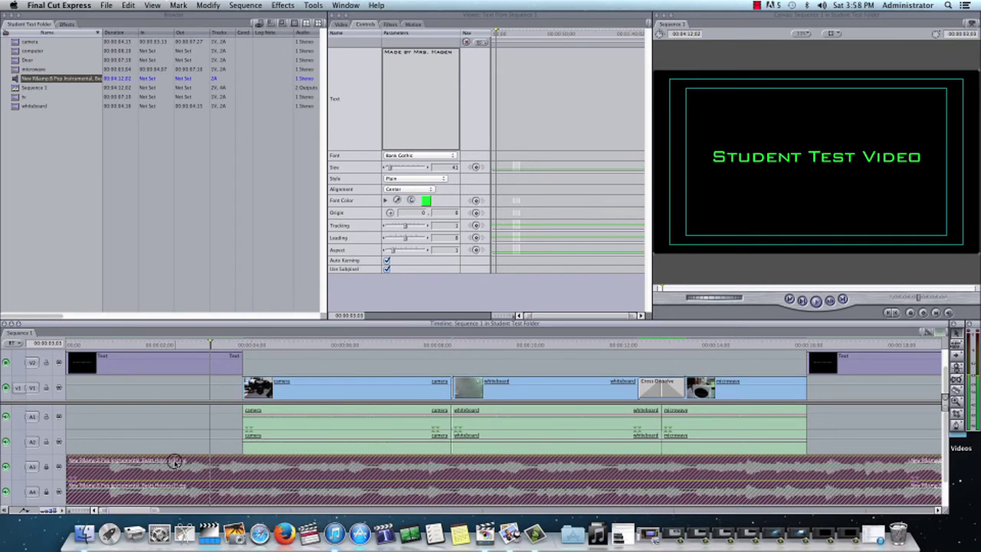
pyautogui.click(46, 466)
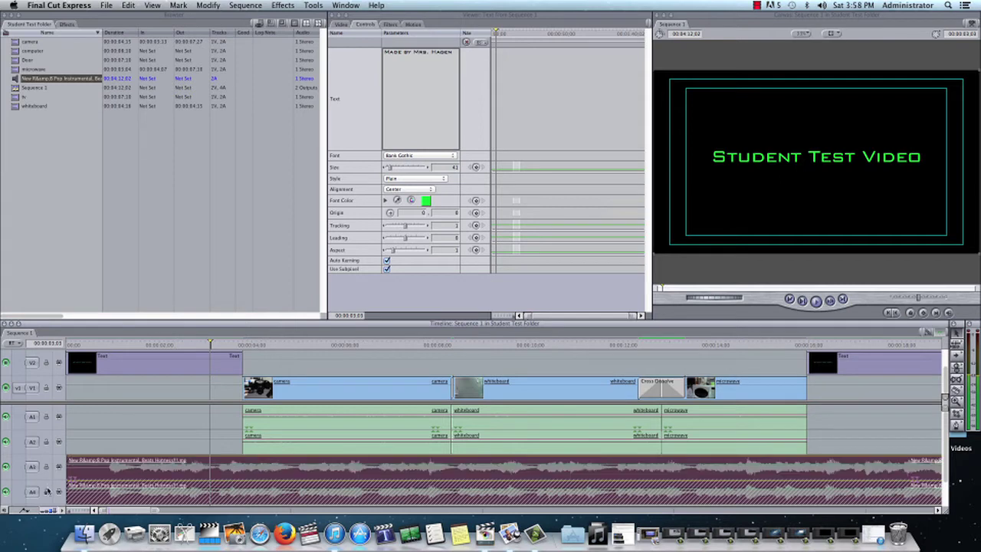
pyautogui.click(46, 491)
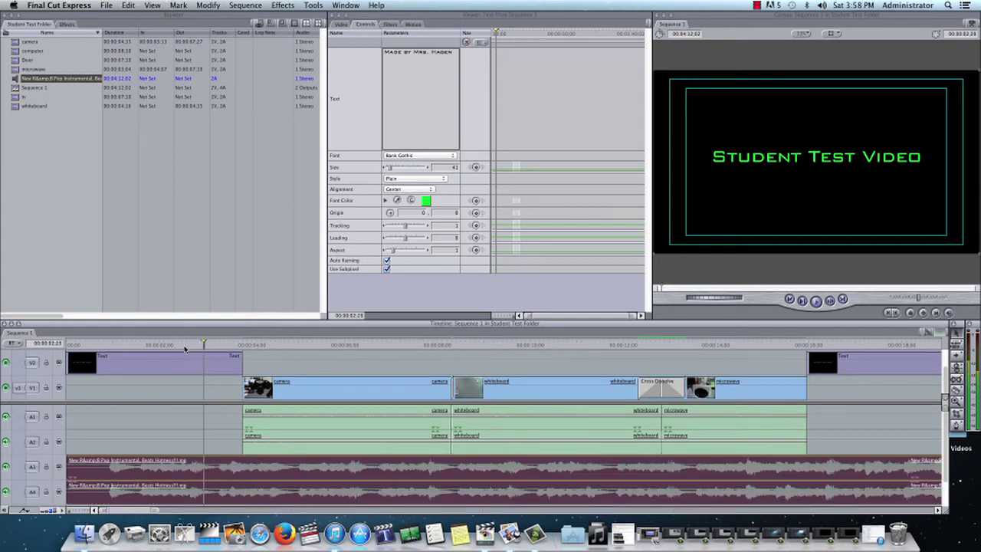
# Step: Play the sequence from its beginning to hear where the music starts, and stop during the opening title
pyautogui.press('Home')
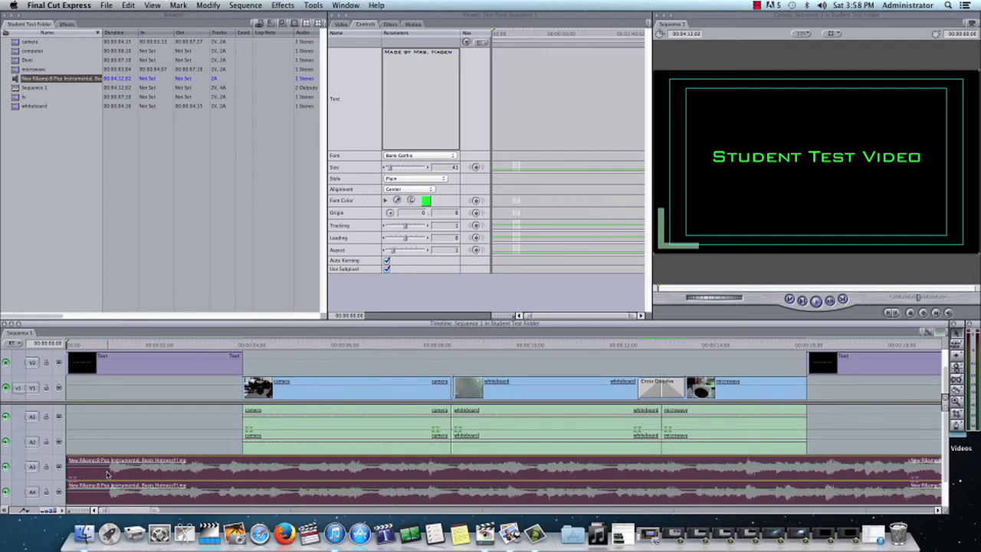
pyautogui.press('space')
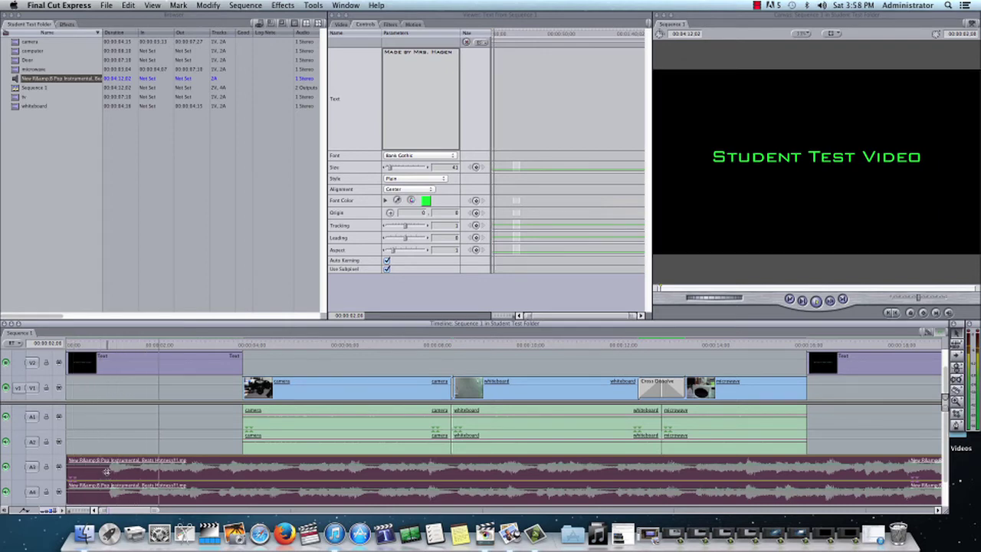
pyautogui.press('space')
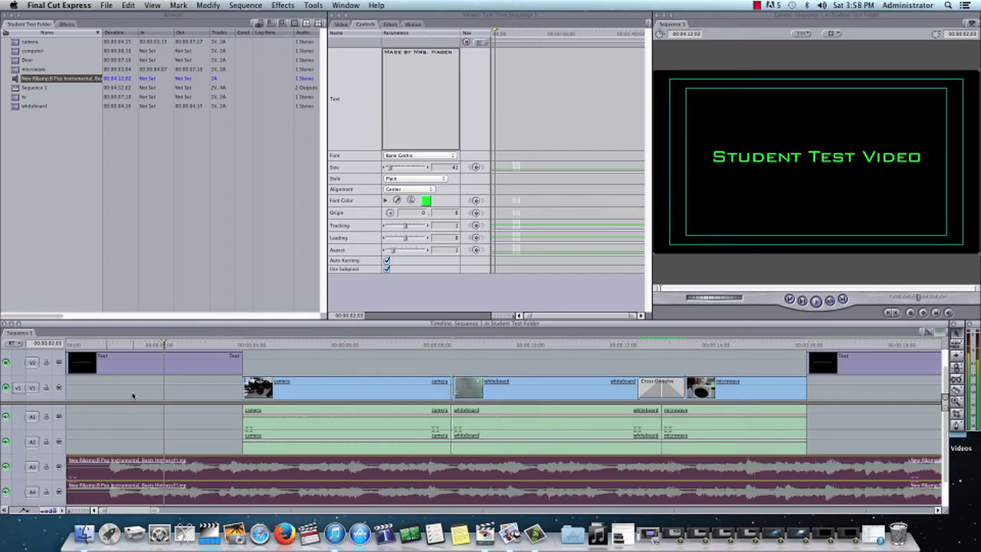
# Step: Cut the music clip on tracks A3 and A4 at 00:00:00;26, and again slightly earlier to split the silent opening
pyautogui.click(159, 344)
pyautogui.moveTo(159, 344); pyautogui.dragTo(107, 365)
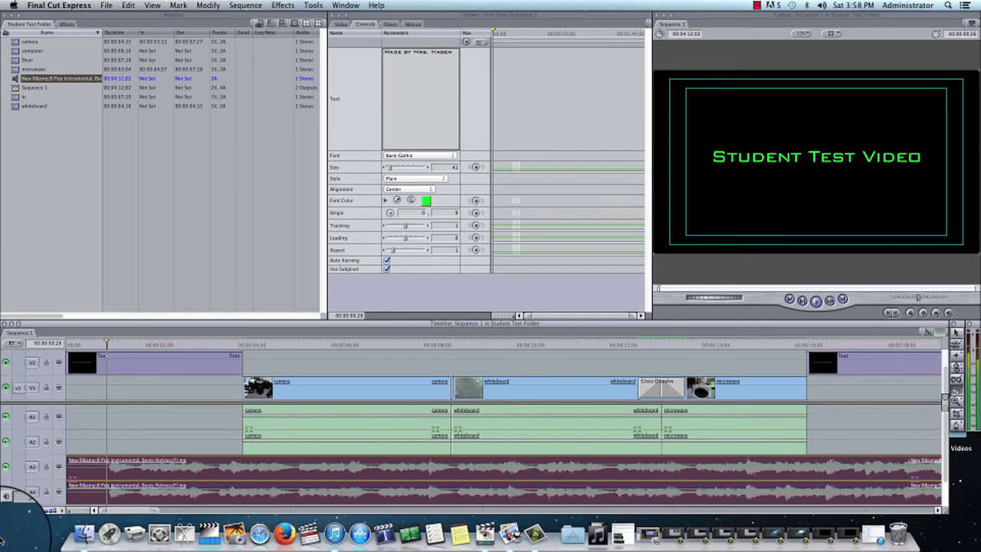
pyautogui.click(107, 469)
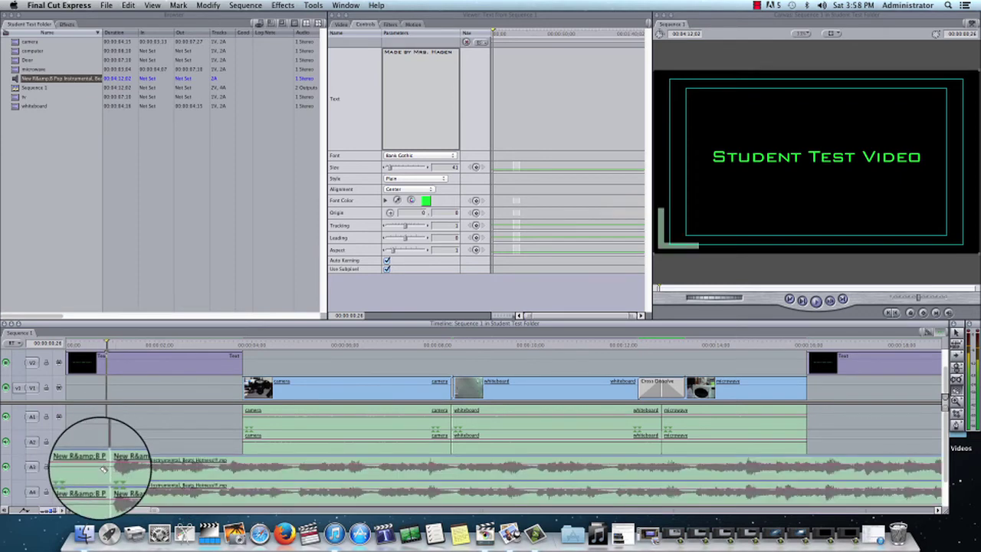
pyautogui.click(91, 470)
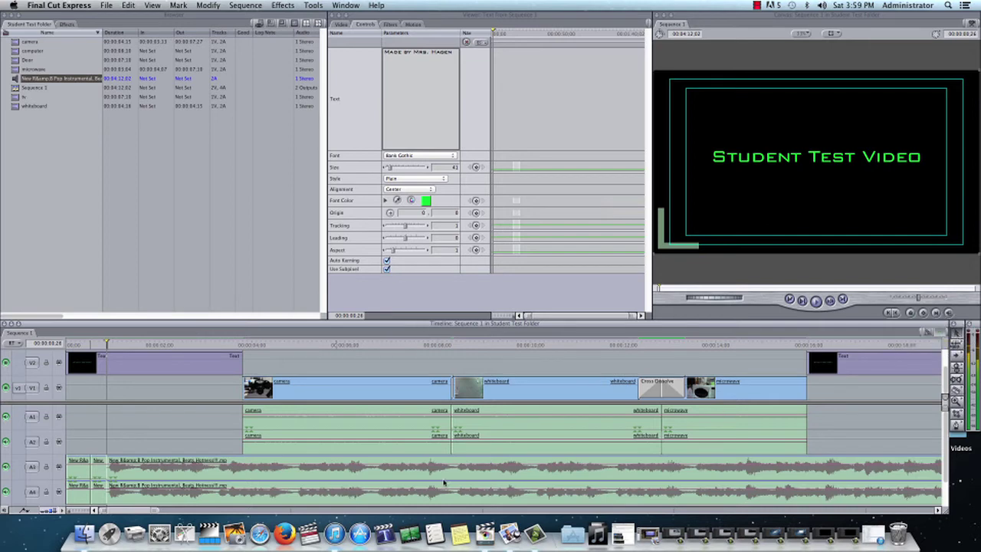
# Step: Try ripple-deleting the two short opening pieces of music, and undo both deletions
pyautogui.click(97, 475)
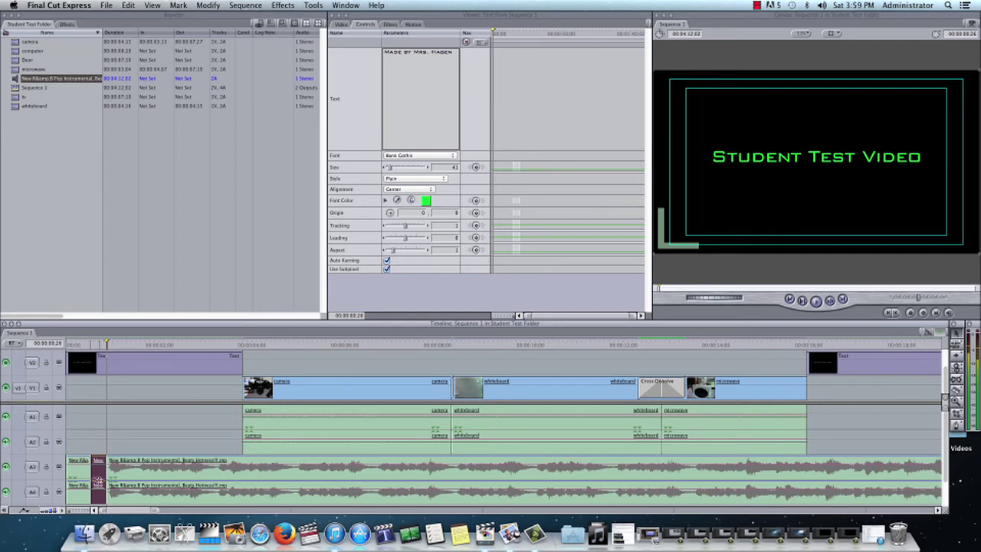
pyautogui.hotkey('shift', 'Delete')
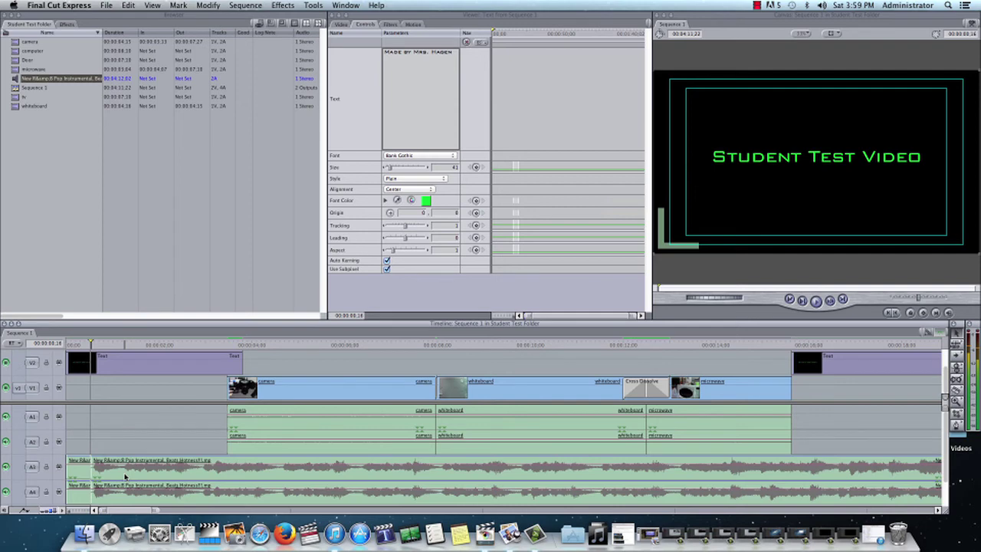
pyautogui.click(81, 476)
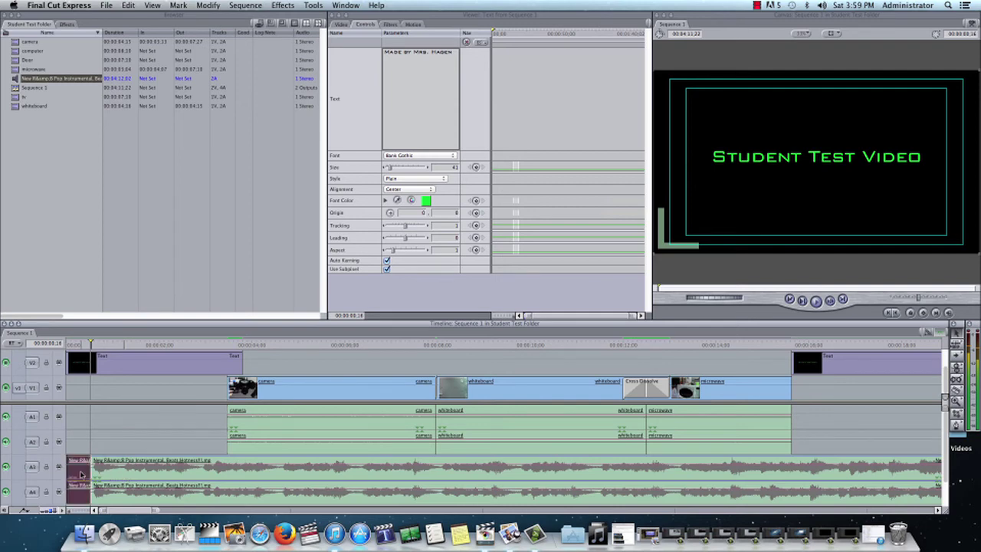
pyautogui.hotkey('shift', 'Delete')
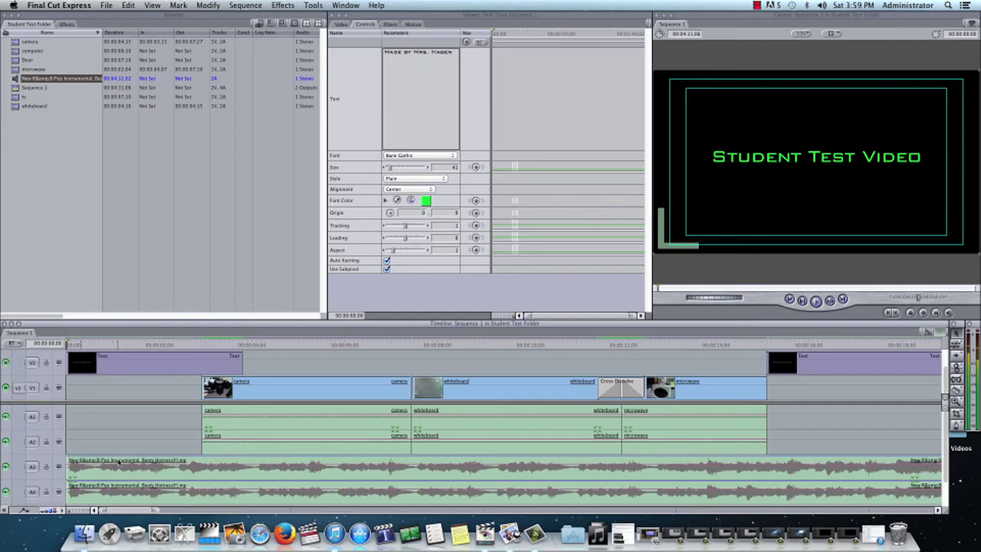
pyautogui.hotkey('shift', 'v')
pyautogui.hotkey('shift', 'v')
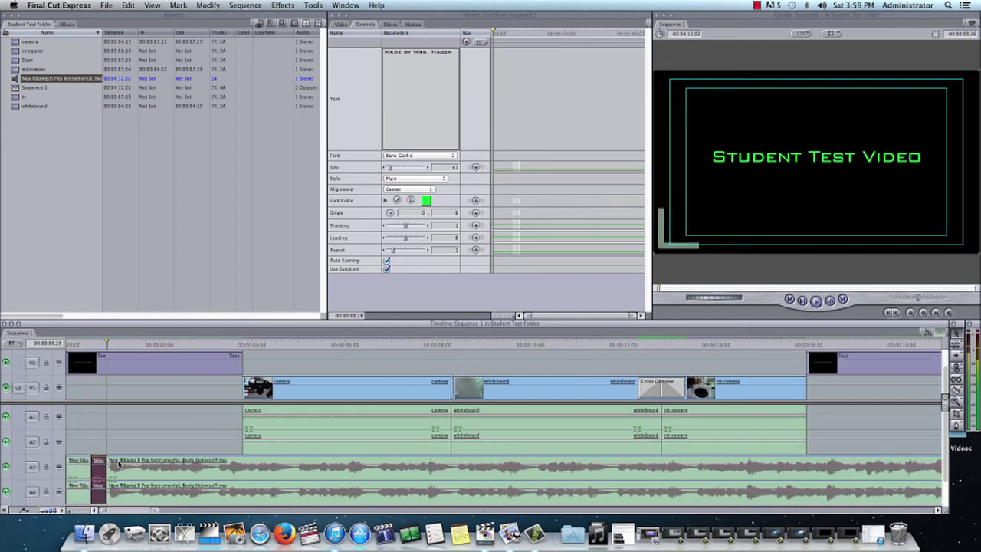
# Step: Delete the two short opening music pieces without rippling, and move the remaining music clip to the start of the sequence
pyautogui.click(127, 441)
pyautogui.click(100, 463)
pyautogui.press('Delete')
pyautogui.click(137, 477)
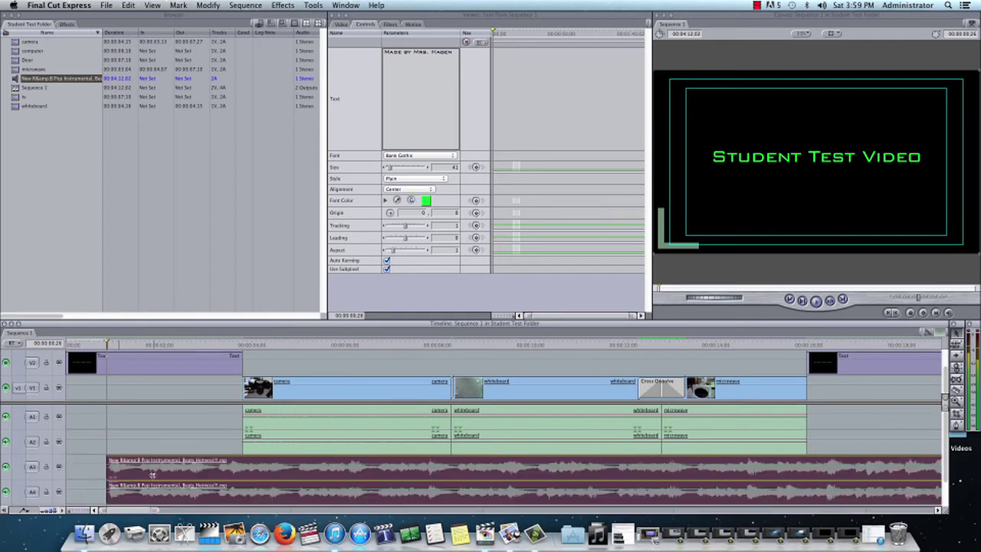
pyautogui.moveTo(152, 474); pyautogui.dragTo(112, 473)
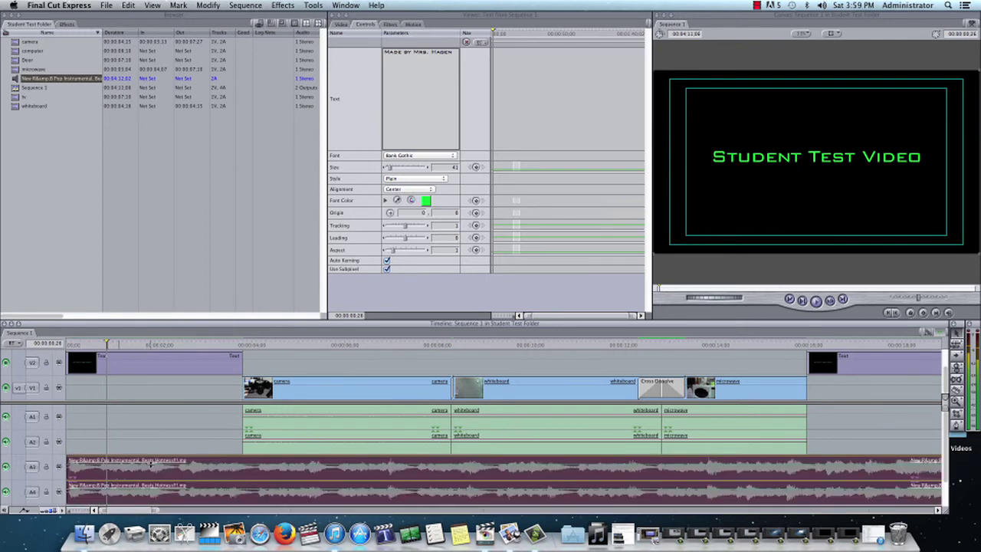
pyautogui.click(148, 438)
# Step: Play the sequence from the opening title past the closing title, with the whole music clip in view, and stop
pyautogui.moveTo(107, 349)
pyautogui.mouseDown()
pyautogui.moveTo(81, 347)
pyautogui.moveTo(90, 347)
pyautogui.mouseUp()
pyautogui.press('space')
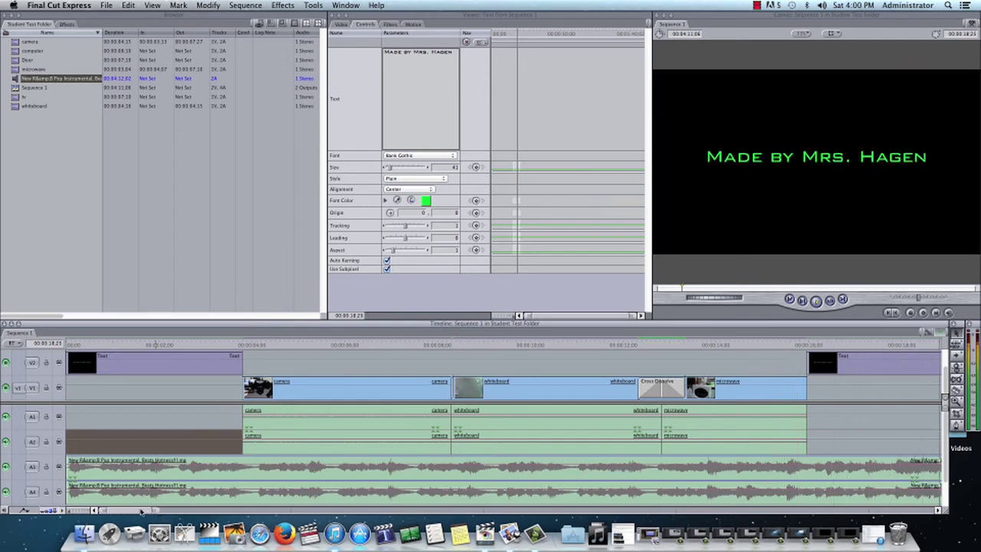
pyautogui.moveTo(142, 511); pyautogui.dragTo(724, 512)
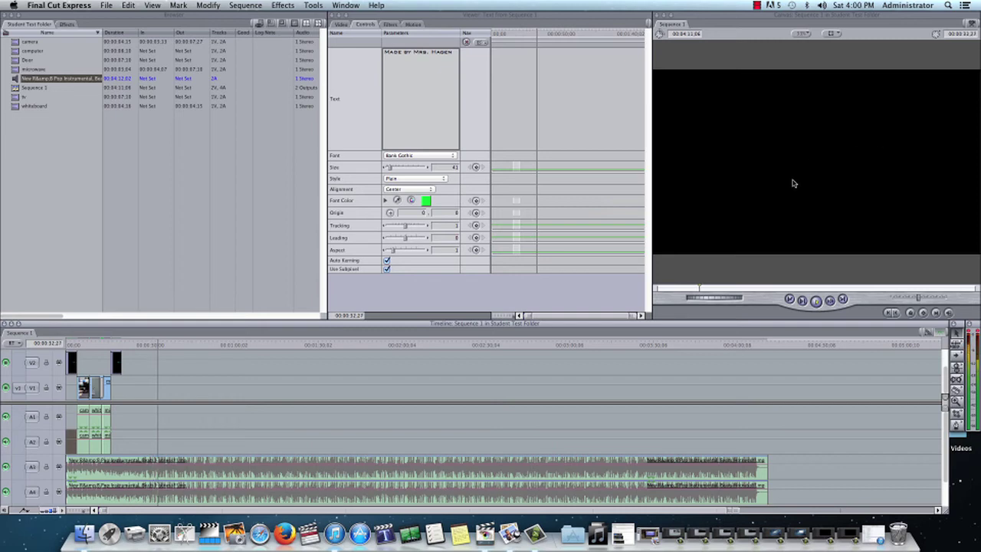
pyautogui.press('space')
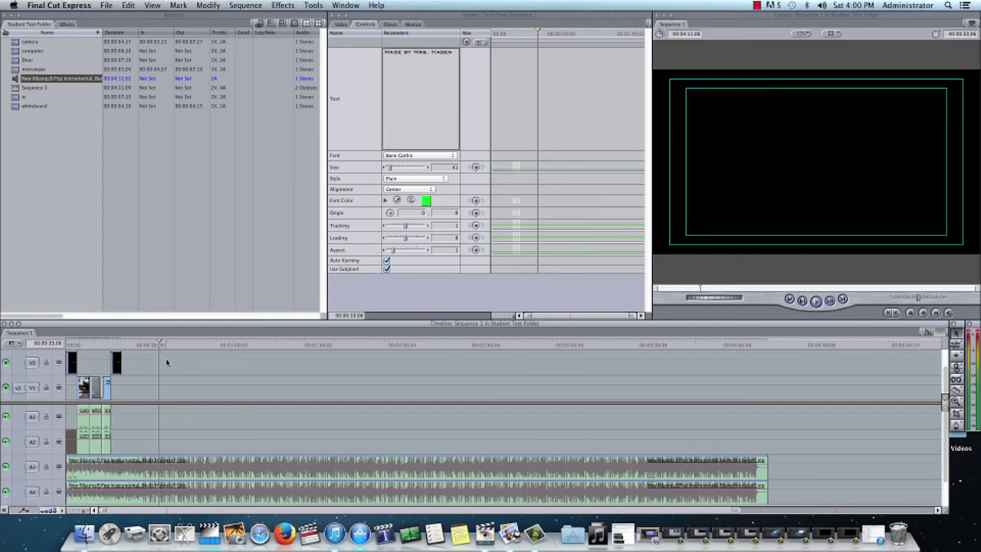
# Step: Cut the music on A3 and A4 at 00:00:21;28, just past the closing title, and delete everything after the cut
pyautogui.moveTo(159, 345); pyautogui.dragTo(125, 345)
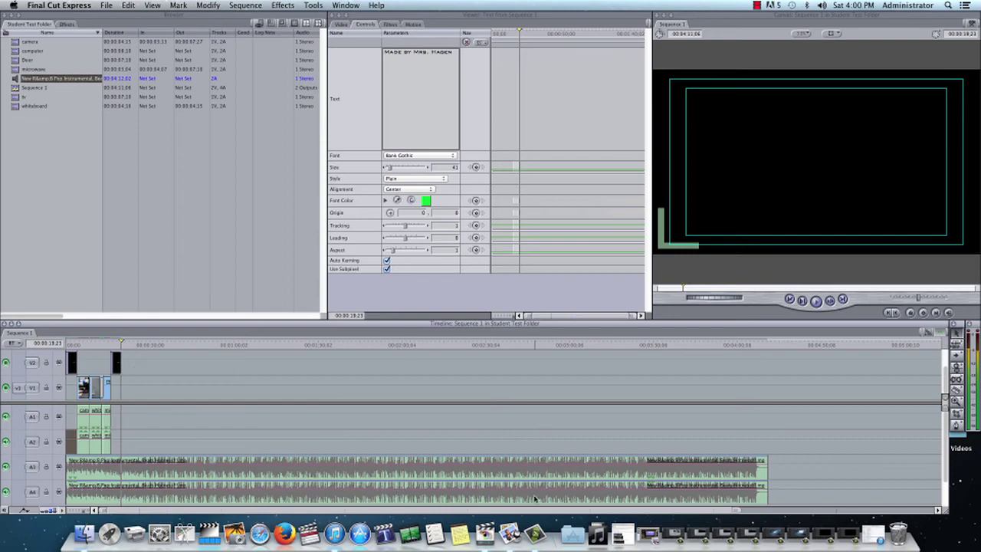
pyautogui.moveTo(737, 513); pyautogui.dragTo(358, 505)
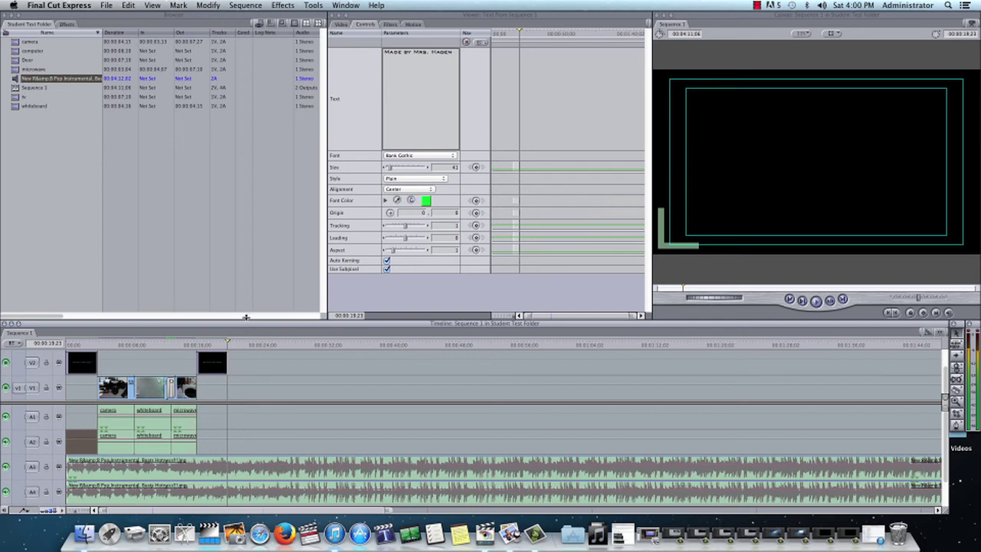
pyautogui.moveTo(231, 344); pyautogui.dragTo(245, 344)
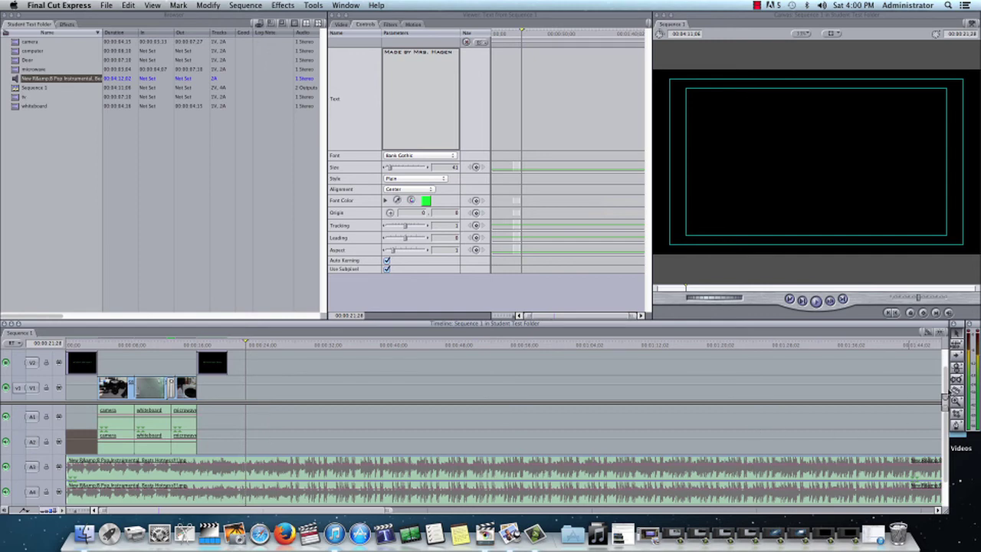
pyautogui.click(246, 464)
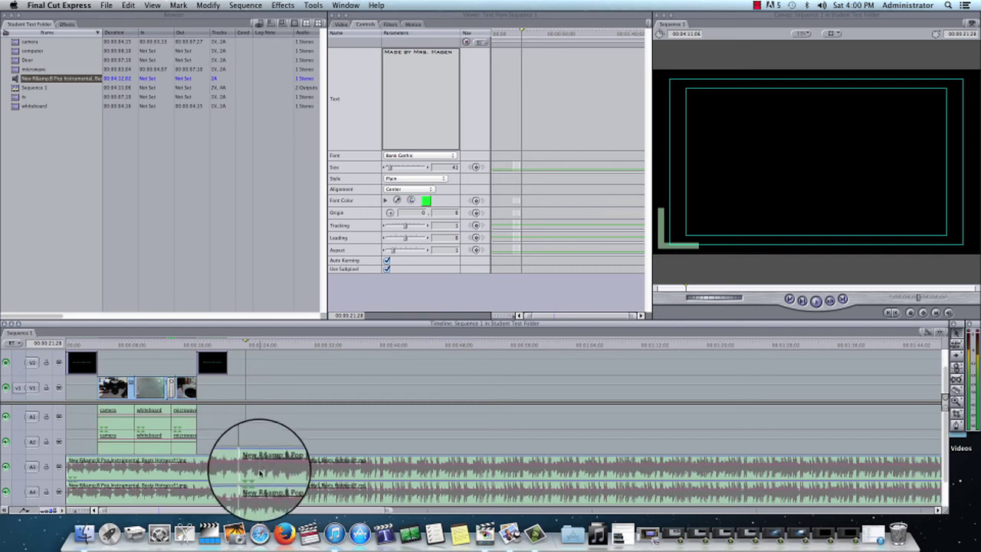
pyautogui.click(261, 473)
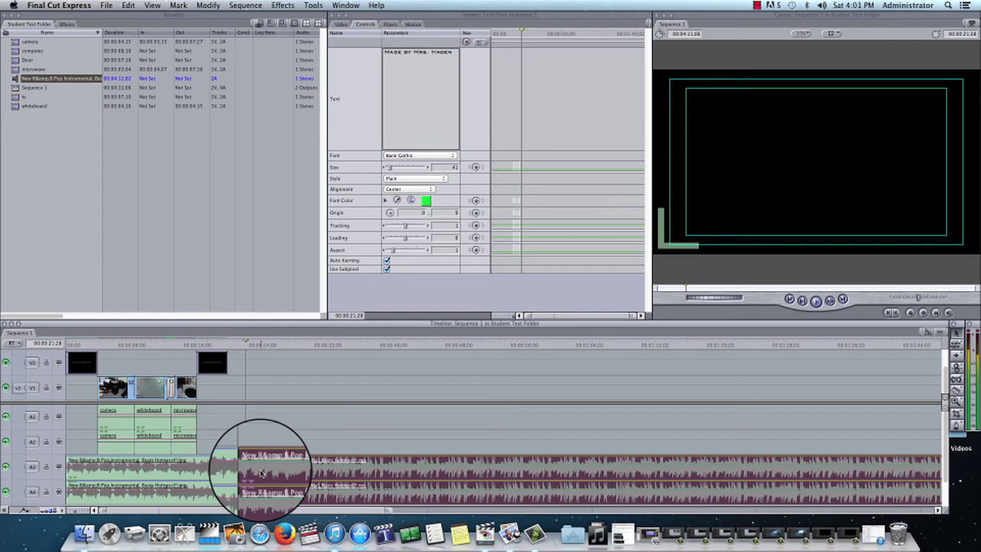
pyautogui.press('Delete')
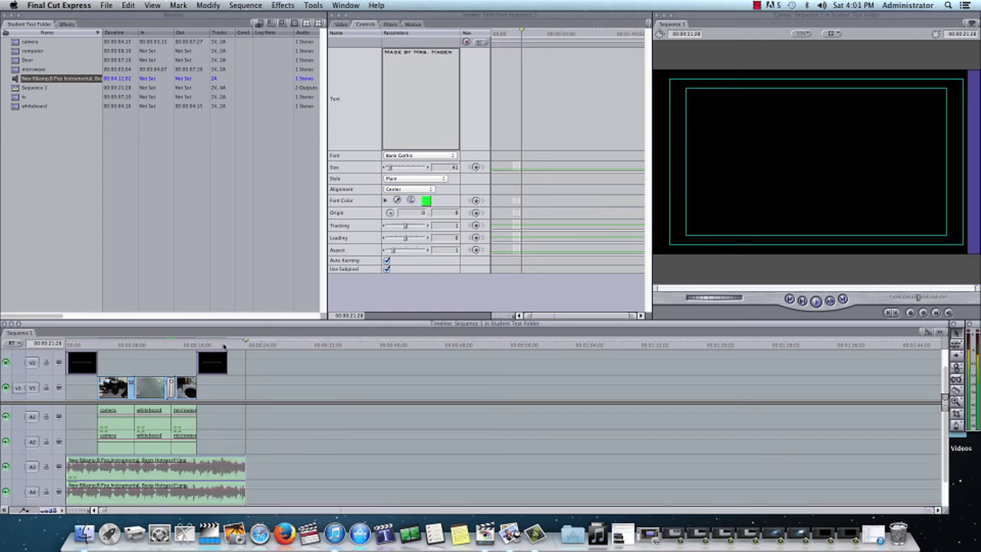
# Step: Play from the microwave clip to the end of the sequence to hear how the trimmed music ends
pyautogui.click(224, 344)
pyautogui.click(187, 345)
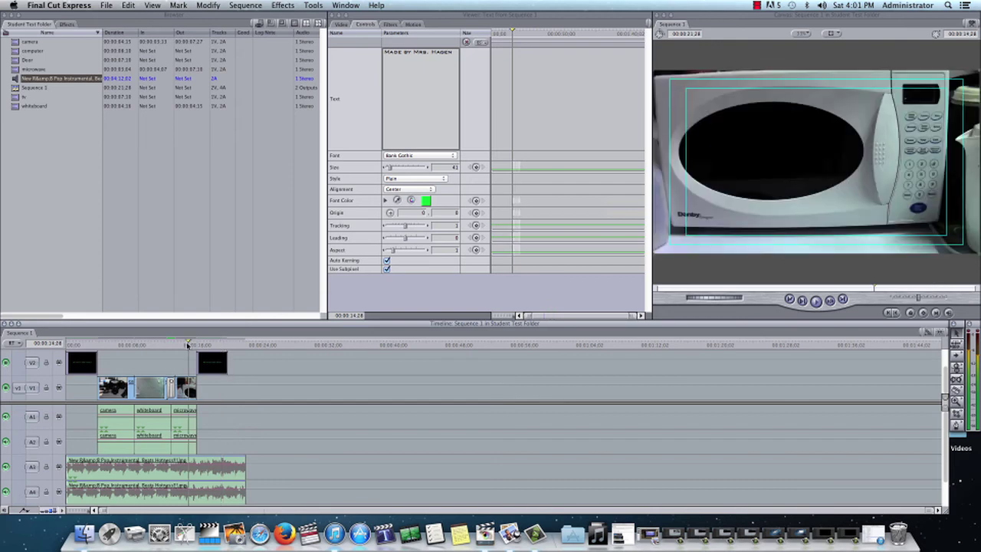
pyautogui.press('space')
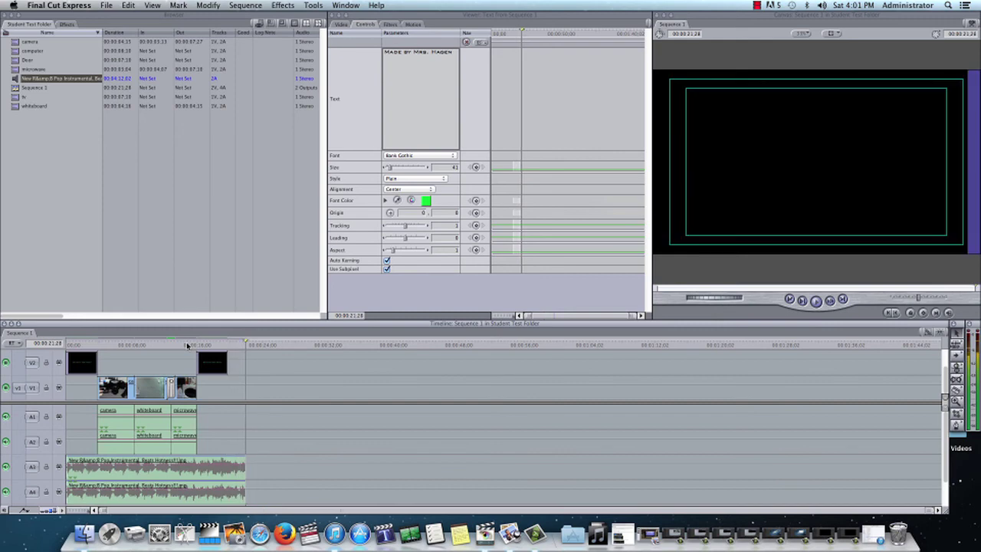
# Step: Add a Cross Fade (+3dB) to the end of the music and lengthen it so it begins under the closing title
pyautogui.click(244, 465)
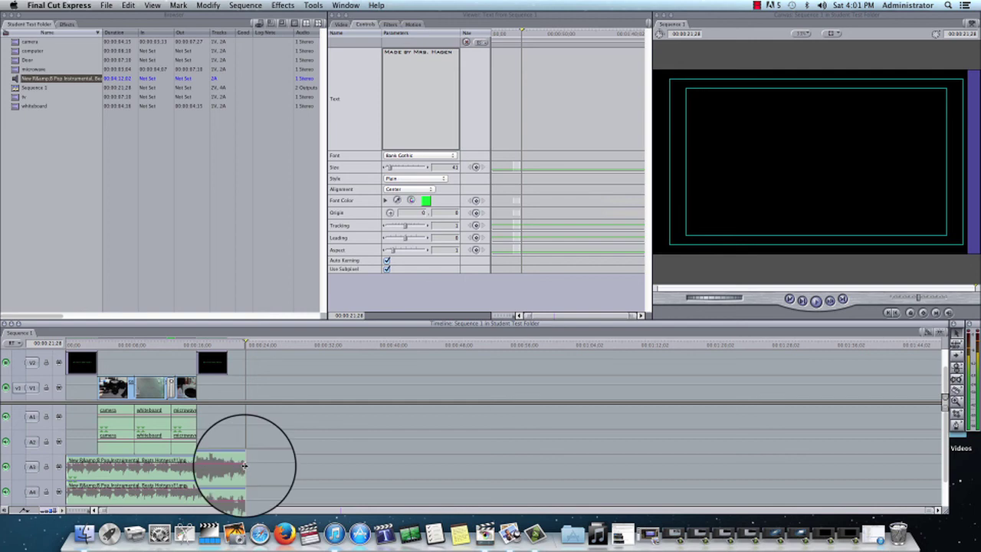
pyautogui.rightClick(244, 465)
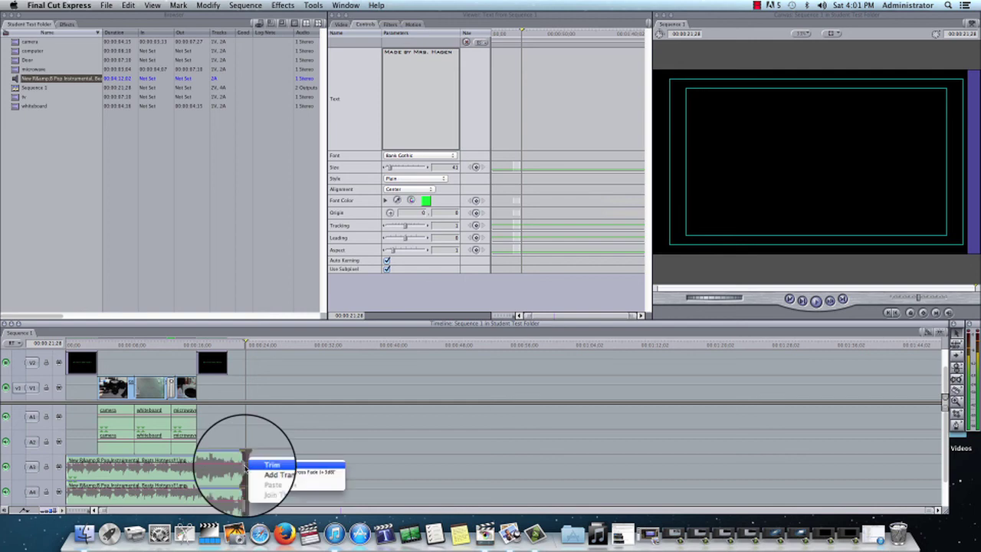
pyautogui.click(259, 475)
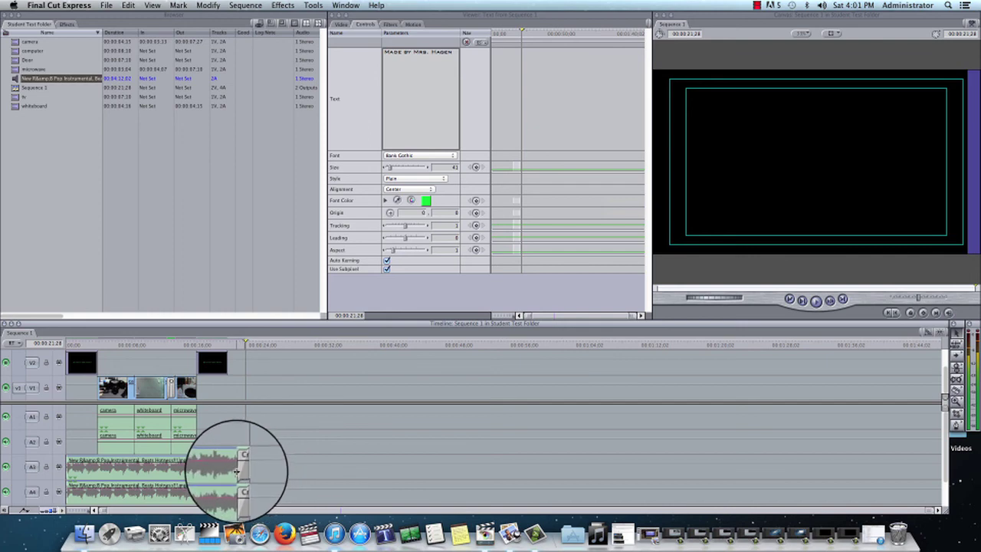
pyautogui.moveTo(237, 472); pyautogui.dragTo(214, 469)
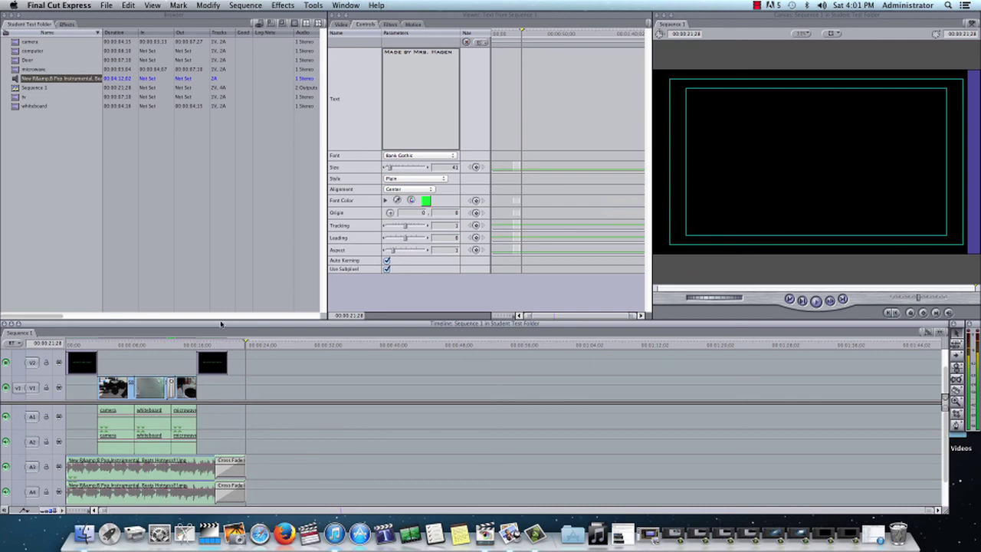
# Step: Play from the start of the closing title to hear the music's fade-out
pyautogui.moveTo(208, 346); pyautogui.dragTo(203, 345)
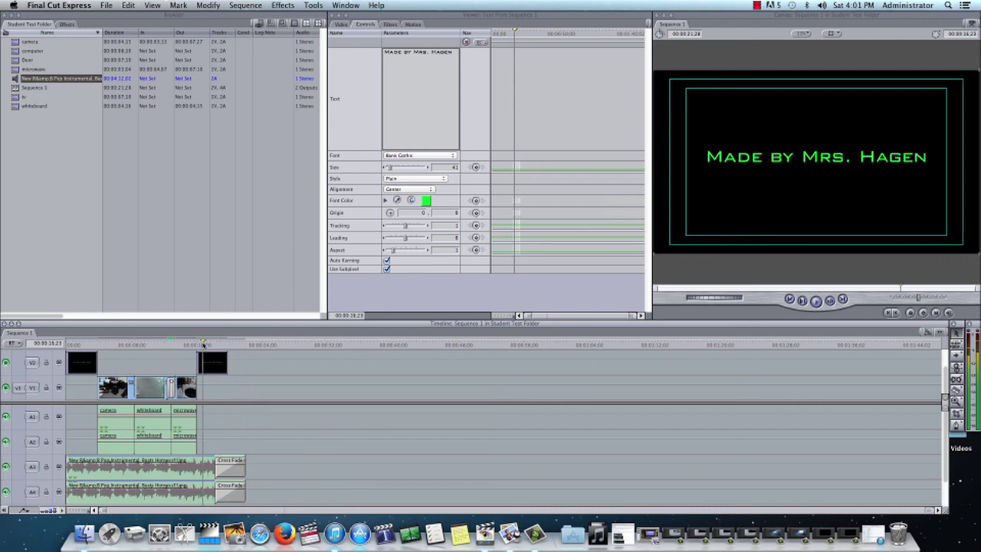
pyautogui.press('space')
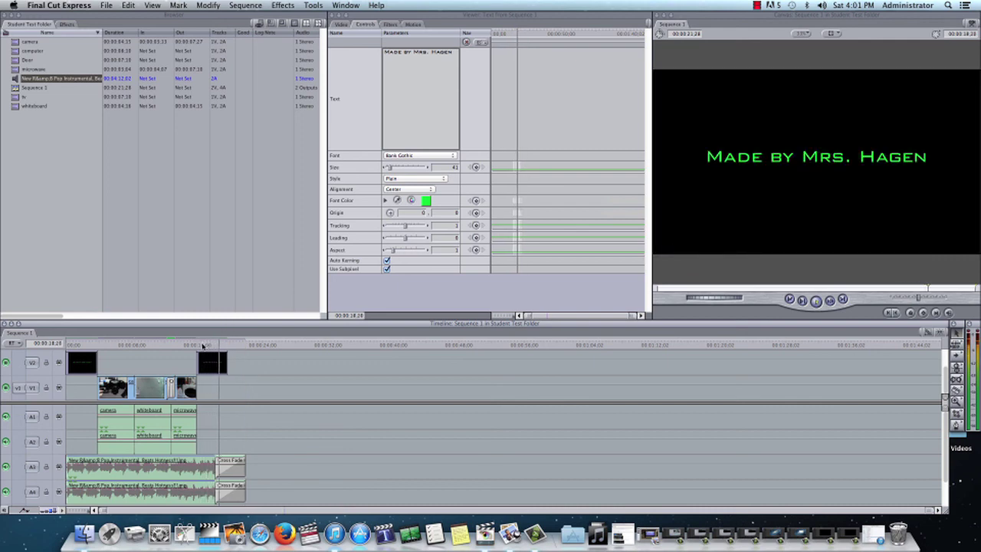